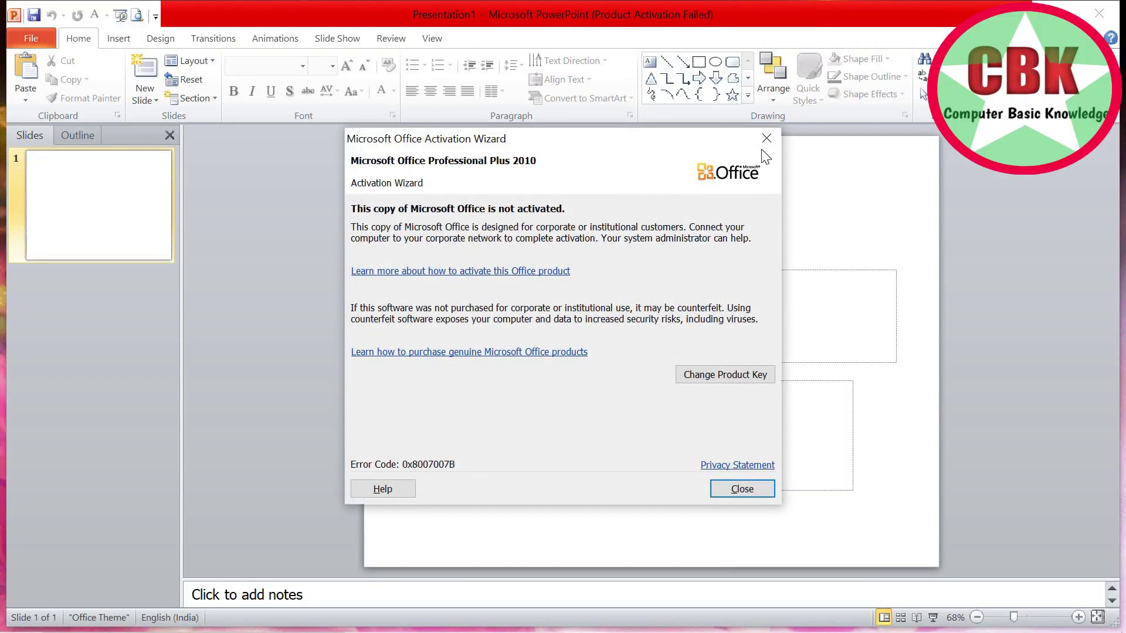
Dismiss the activation notice, open the recent presentation design menu.pptx and bring up its design options
{"action": "left_click", "coordinate": [766, 139]}
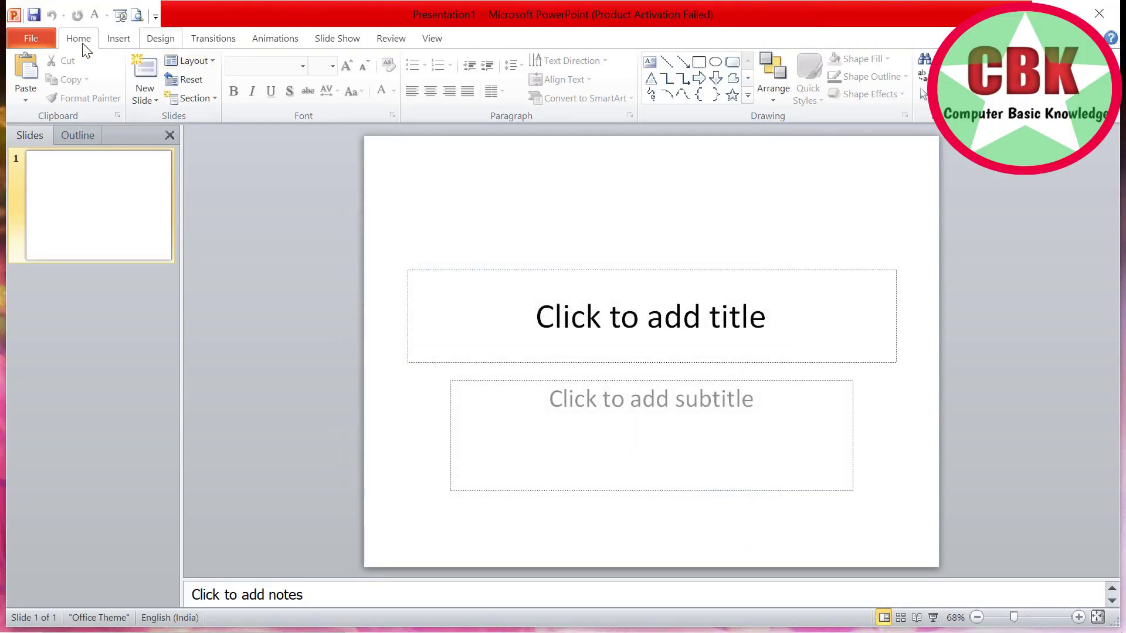
{"action": "left_click", "coordinate": [36, 44]}
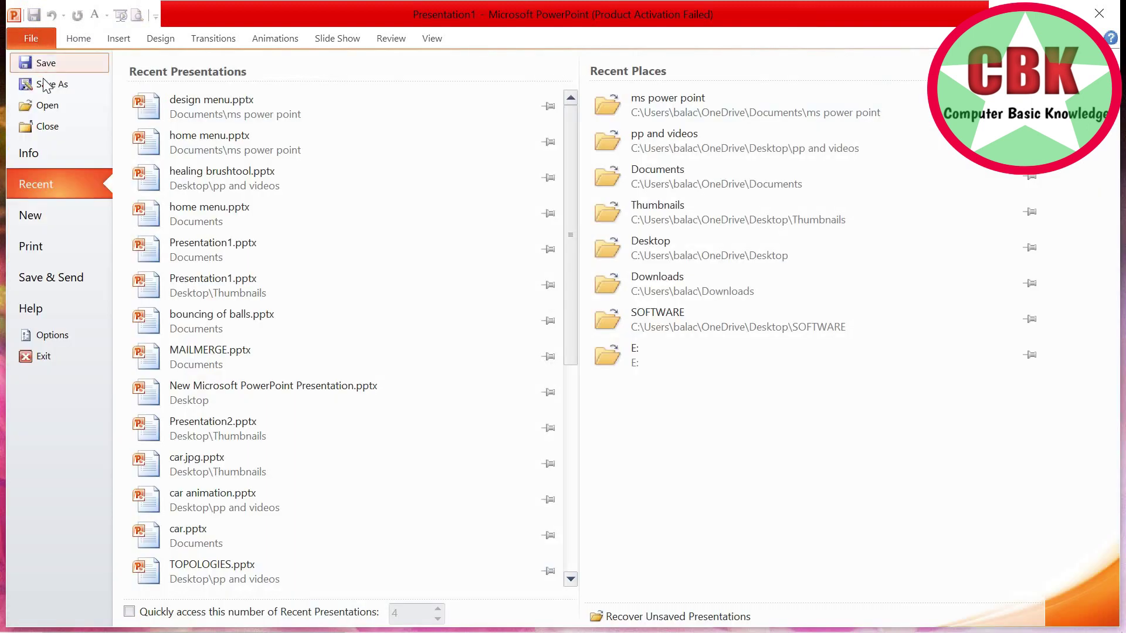
{"action": "left_click", "coordinate": [234, 108]}
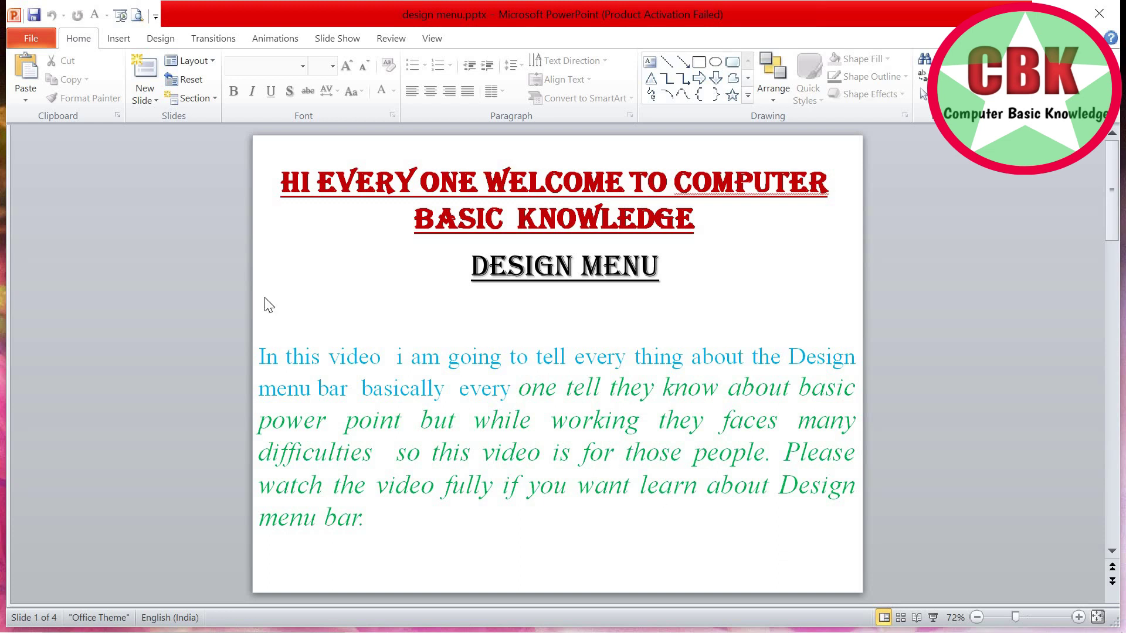
{"action": "left_click", "coordinate": [160, 39]}
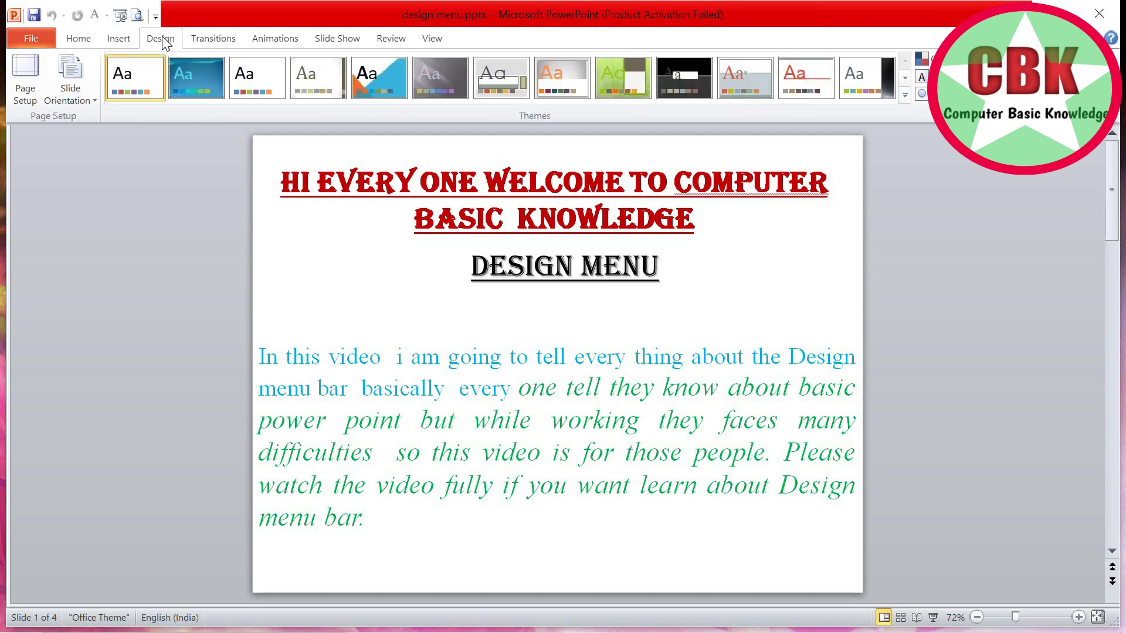
{"action": "left_click", "coordinate": [352, 192]}
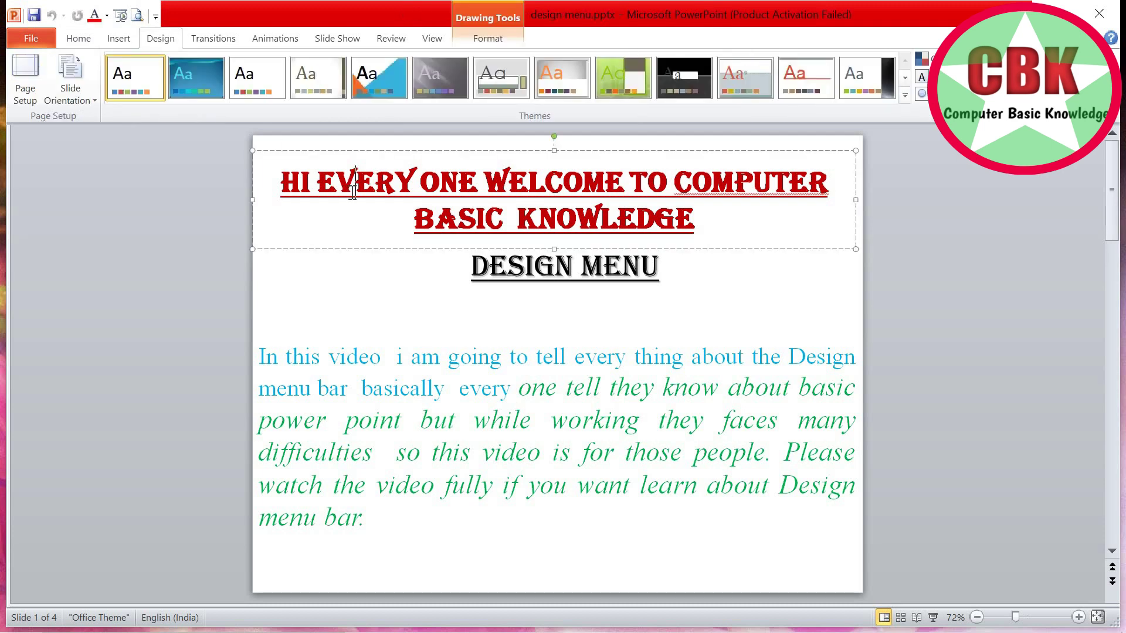
{"action": "left_click", "coordinate": [390, 264]}
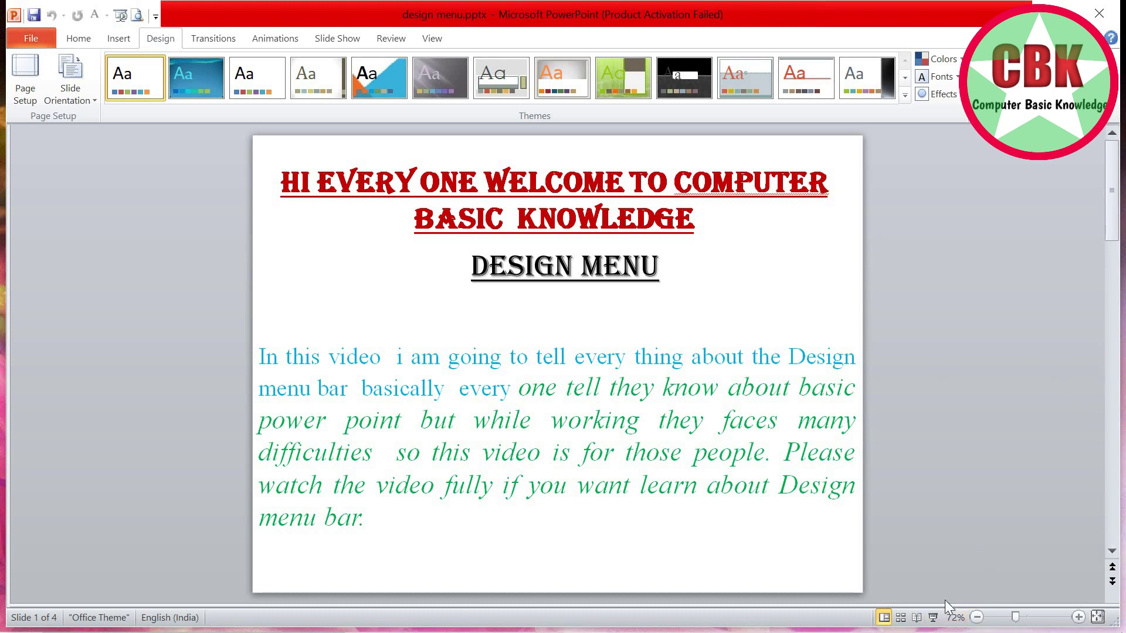
Preview the presentation as a slide show, advance past the first slide, and return to editing
{"action": "left_click", "coordinate": [933, 618]}
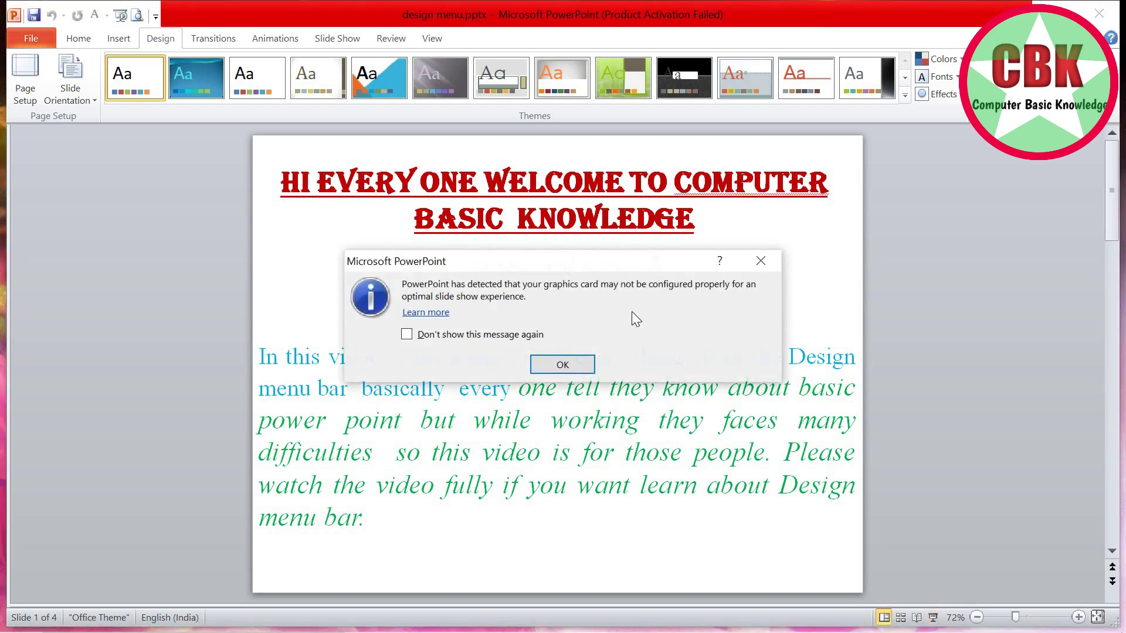
{"action": "left_click", "coordinate": [575, 376]}
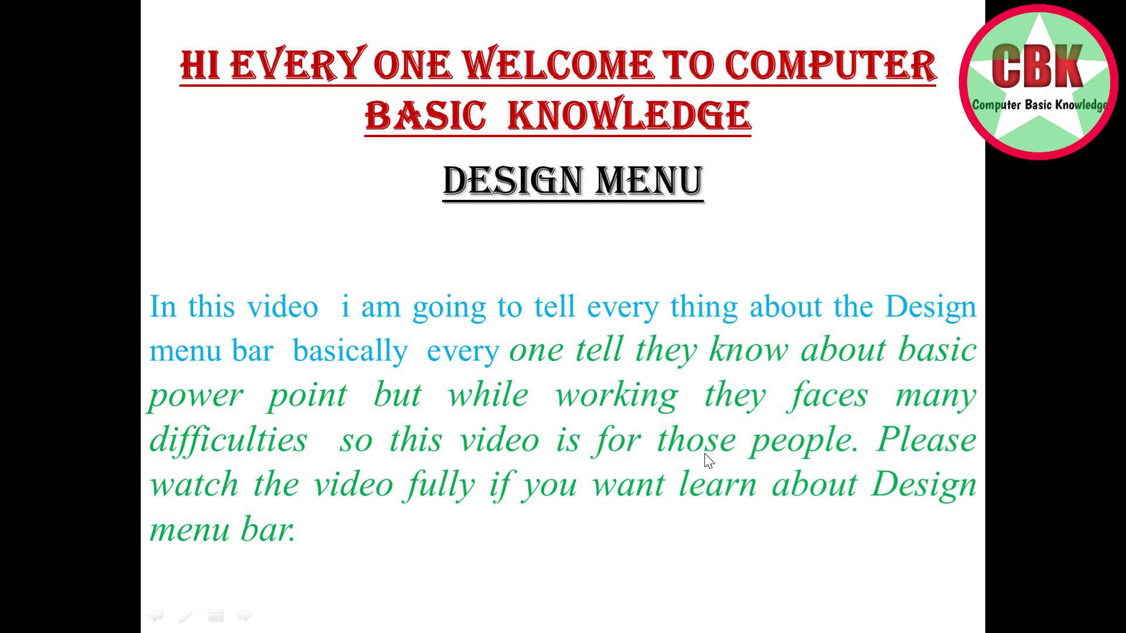
{"action": "left_click", "coordinate": [810, 465]}
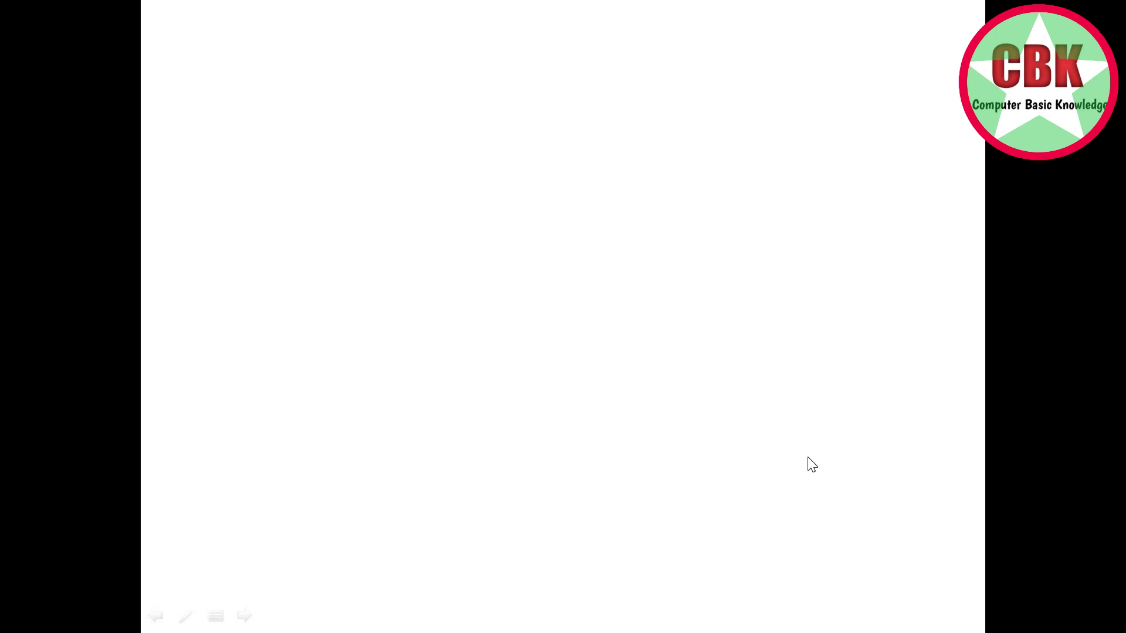
{"action": "key", "text": "Escape"}
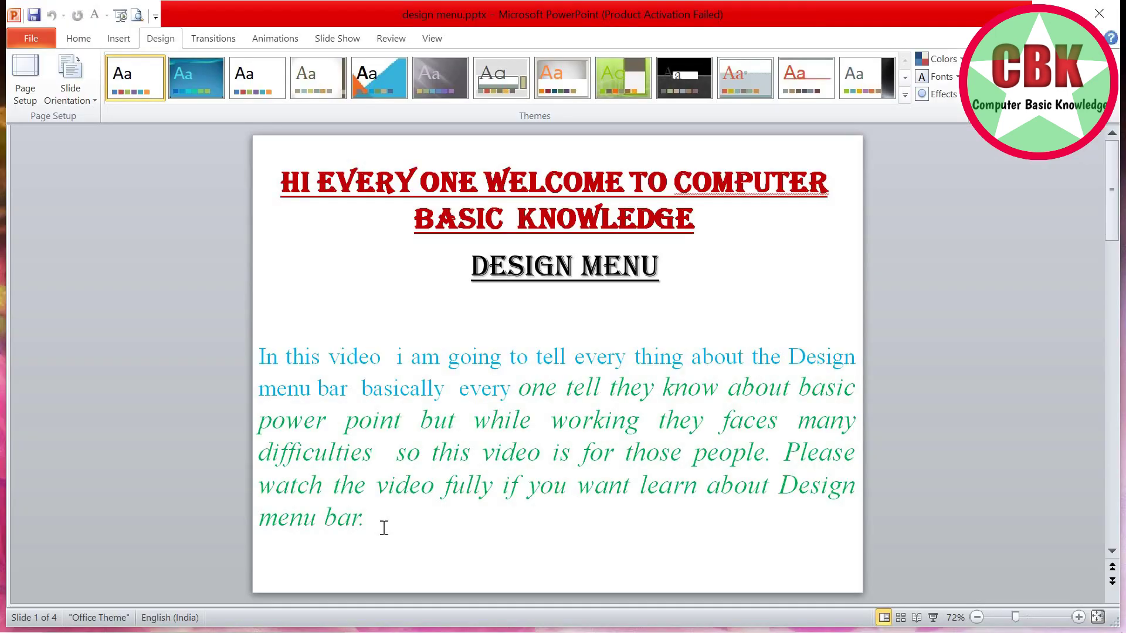
Size the slides for On-screen Show (16:9) with the slides in Landscape orientation
{"action": "left_click", "coordinate": [32, 80]}
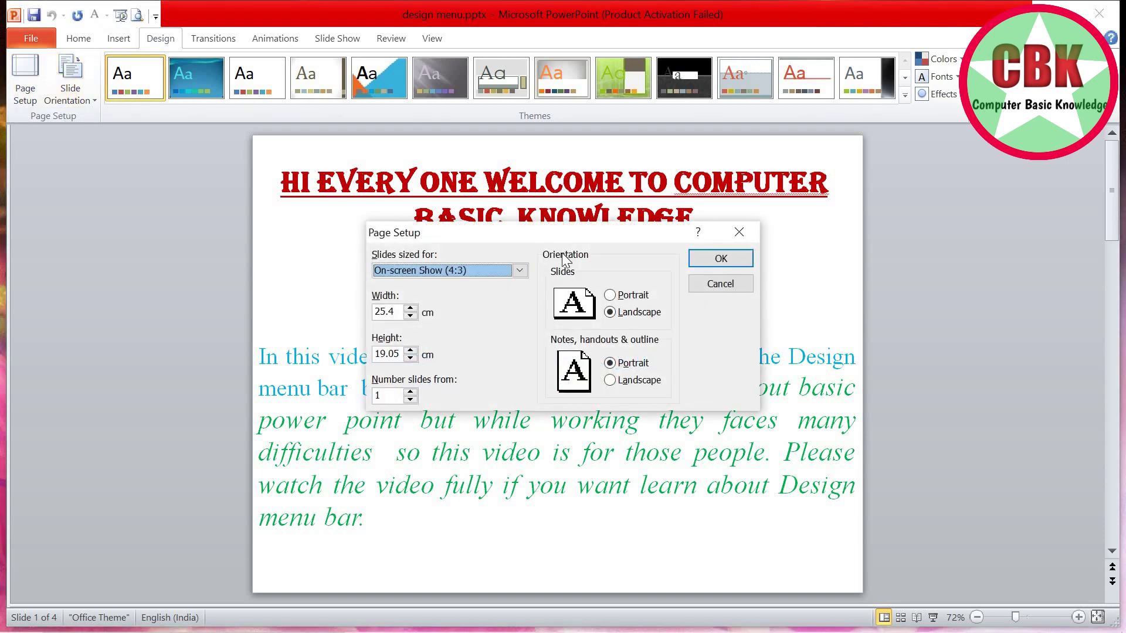
{"action": "left_click", "coordinate": [519, 270]}
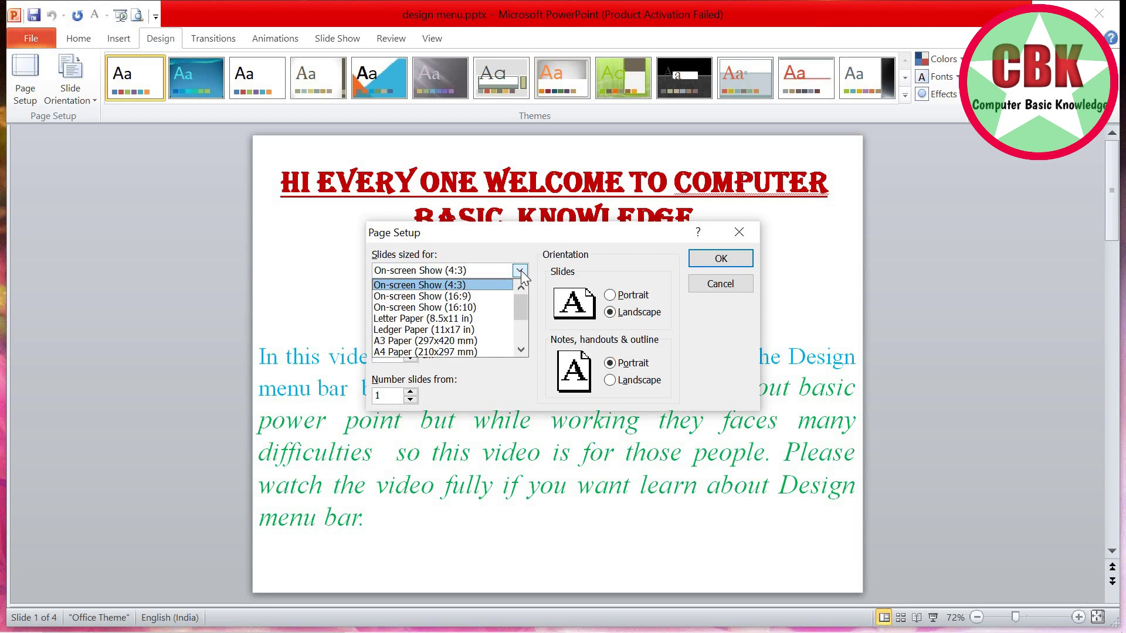
{"action": "left_click", "coordinate": [472, 297]}
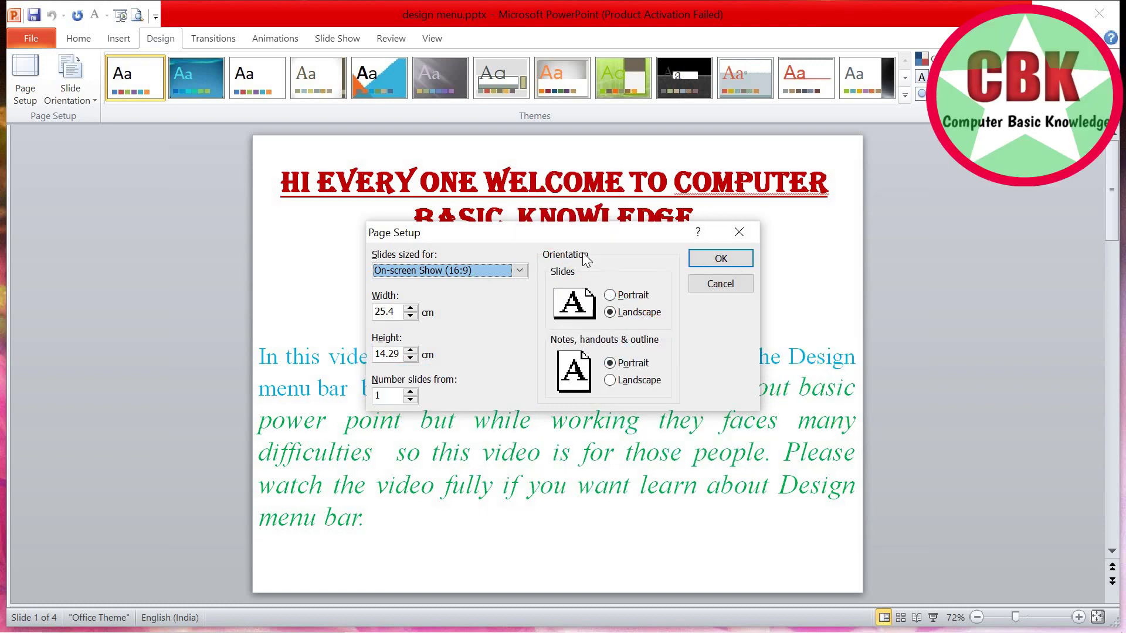
{"action": "left_click", "coordinate": [610, 313]}
{"action": "left_click", "coordinate": [720, 259]}
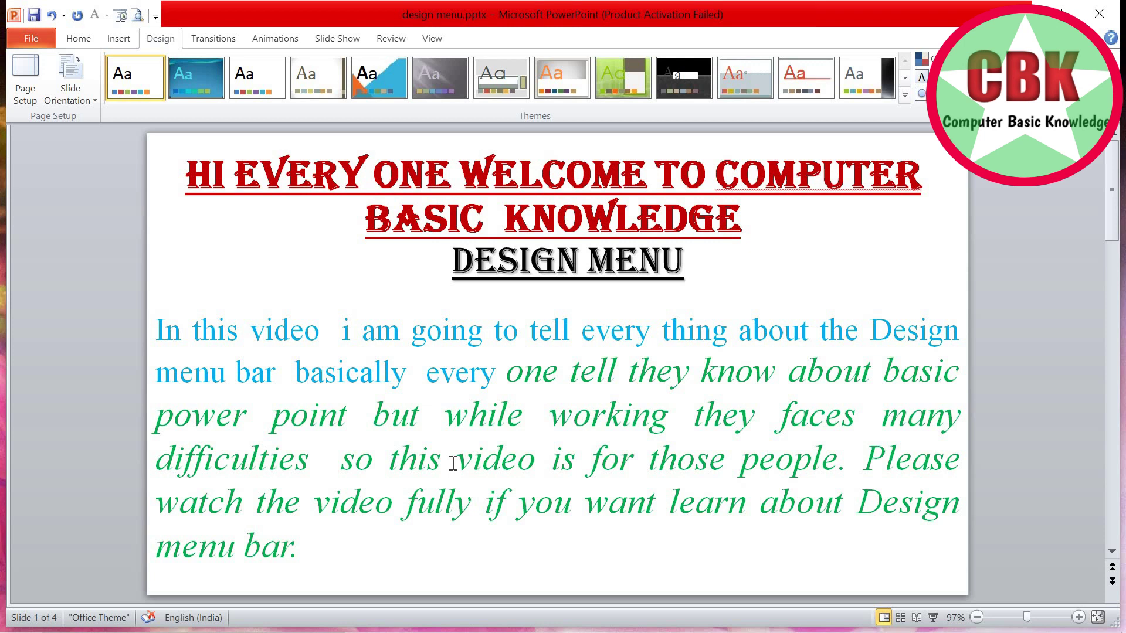
Run the slide show to check how the resized slide fills the screen, and exit it
{"action": "left_click", "coordinate": [935, 622]}
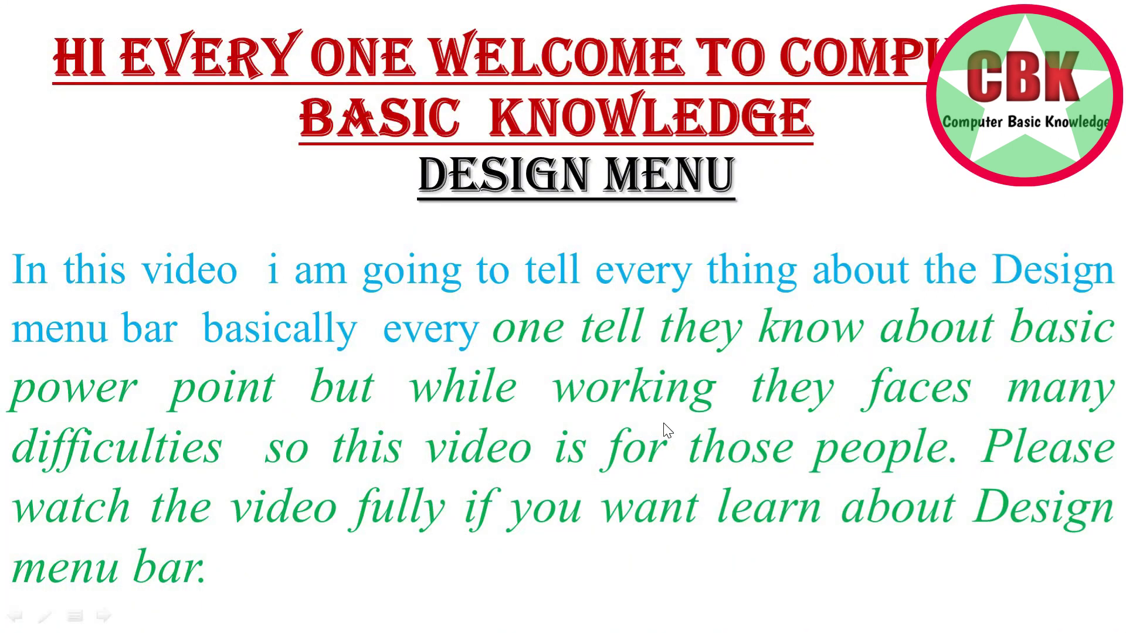
{"action": "left_click", "coordinate": [667, 429]}
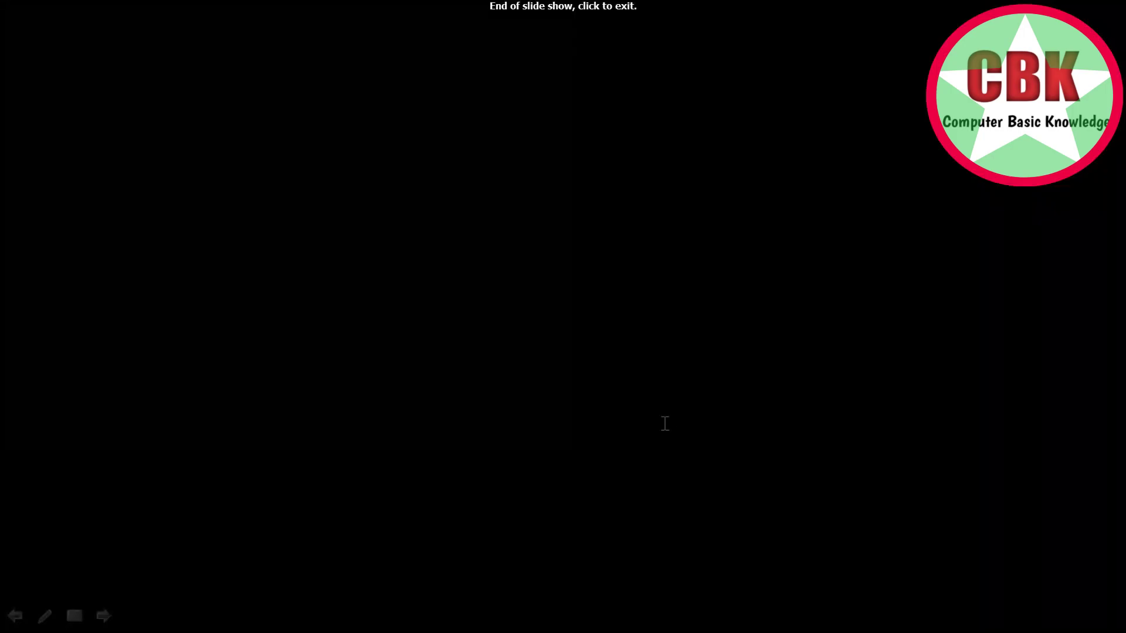
{"action": "left_click", "coordinate": [663, 422]}
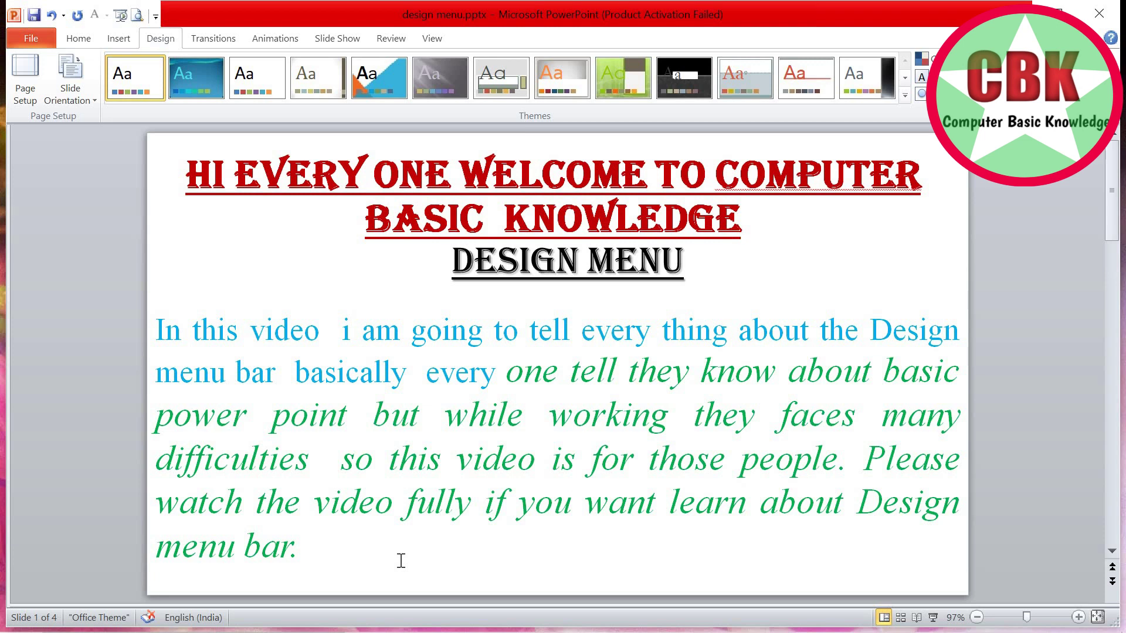
Switch the slide orientation to Portrait and return it to Landscape
{"action": "left_click", "coordinate": [97, 102]}
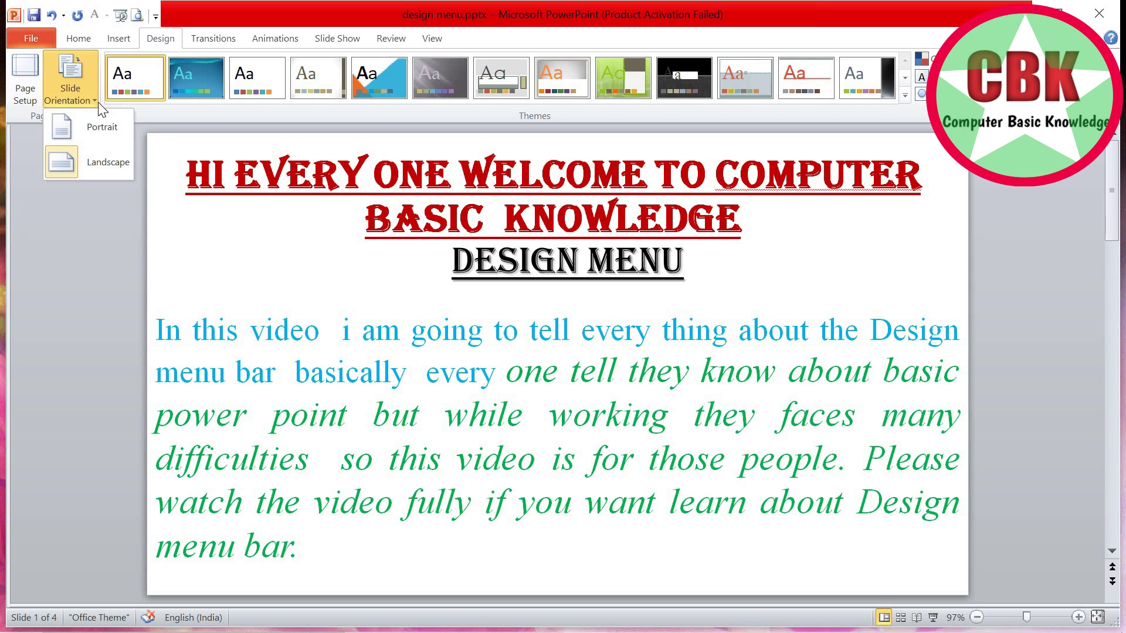
{"action": "left_click", "coordinate": [99, 121]}
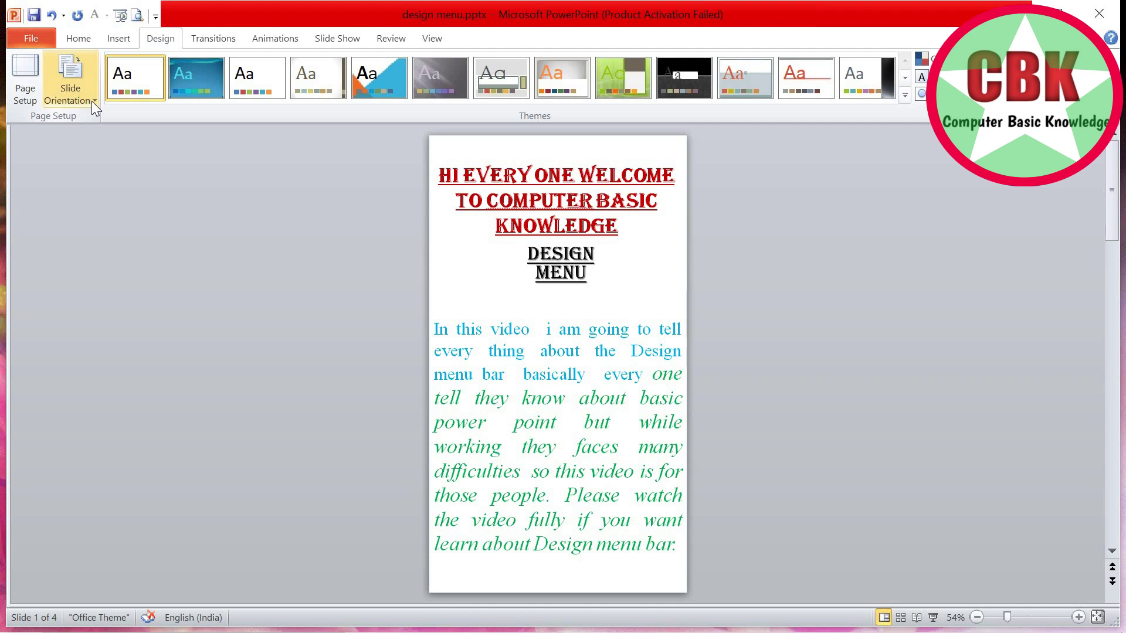
{"action": "left_click", "coordinate": [92, 101]}
{"action": "left_click", "coordinate": [106, 163]}
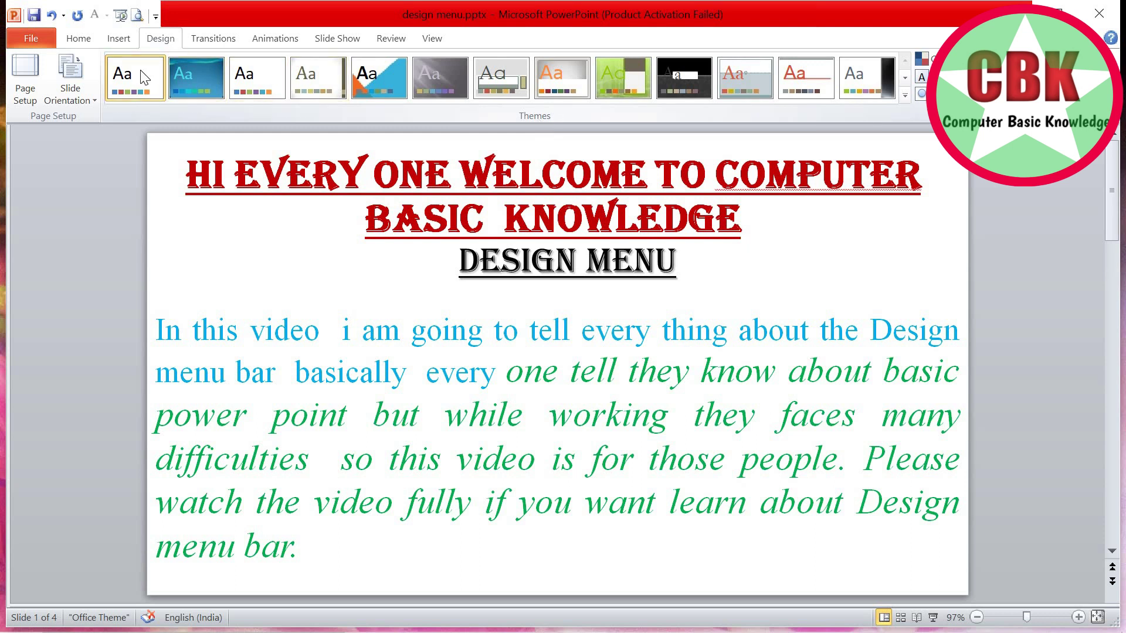
Try several themes on the presentation one after another, including Adjacency and finally Composite
{"action": "left_click", "coordinate": [181, 79]}
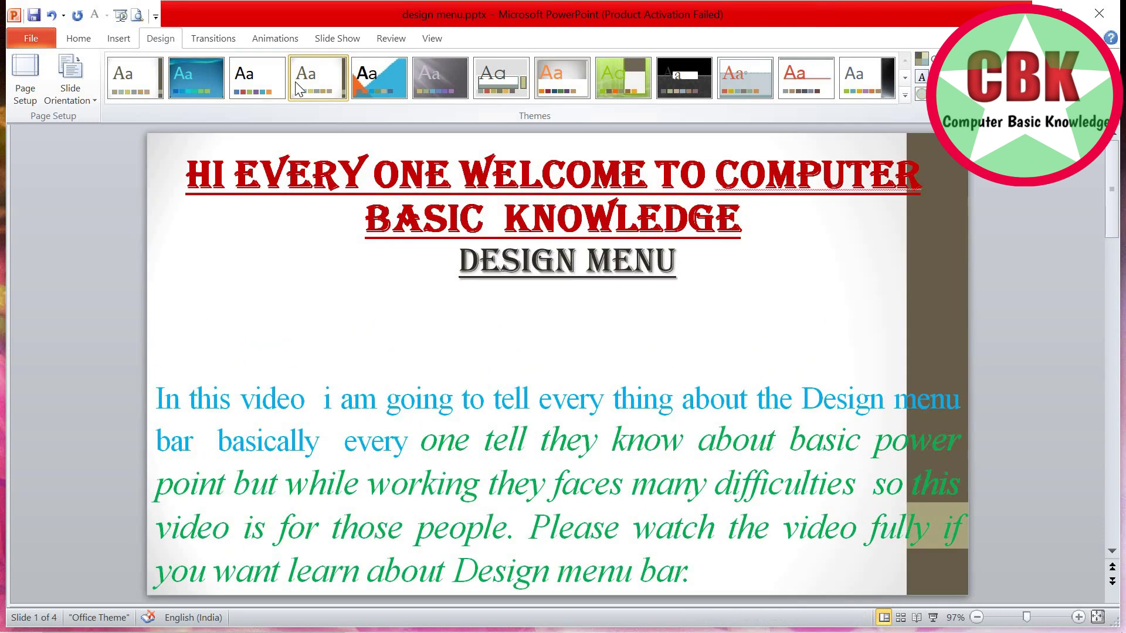
{"action": "left_click", "coordinate": [332, 82]}
{"action": "left_click", "coordinate": [360, 82]}
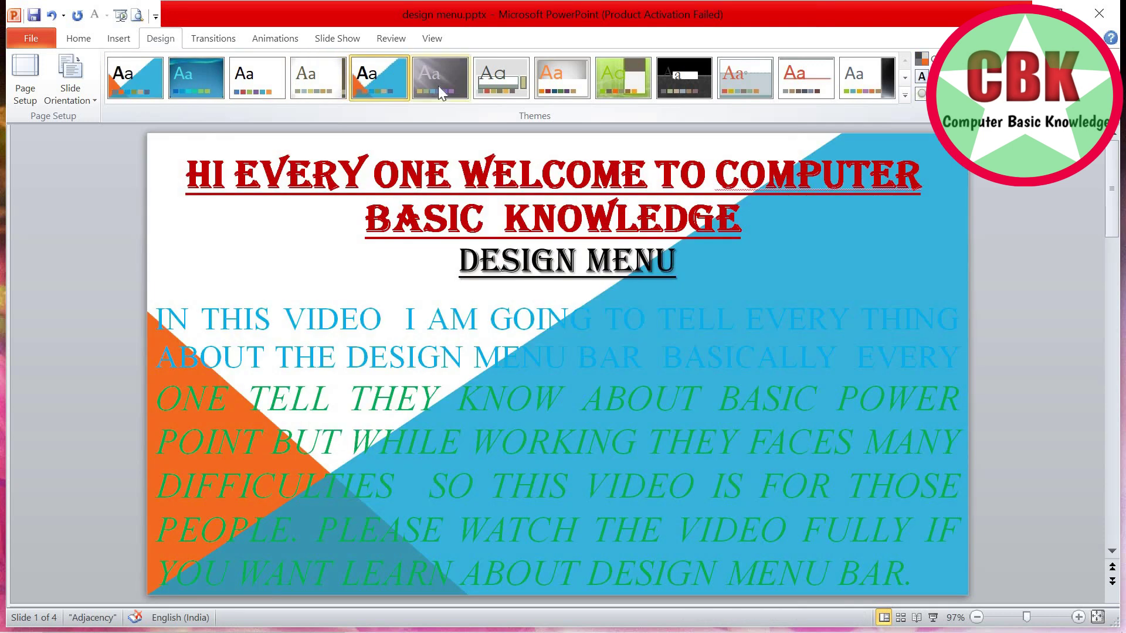
{"action": "left_click", "coordinate": [511, 91]}
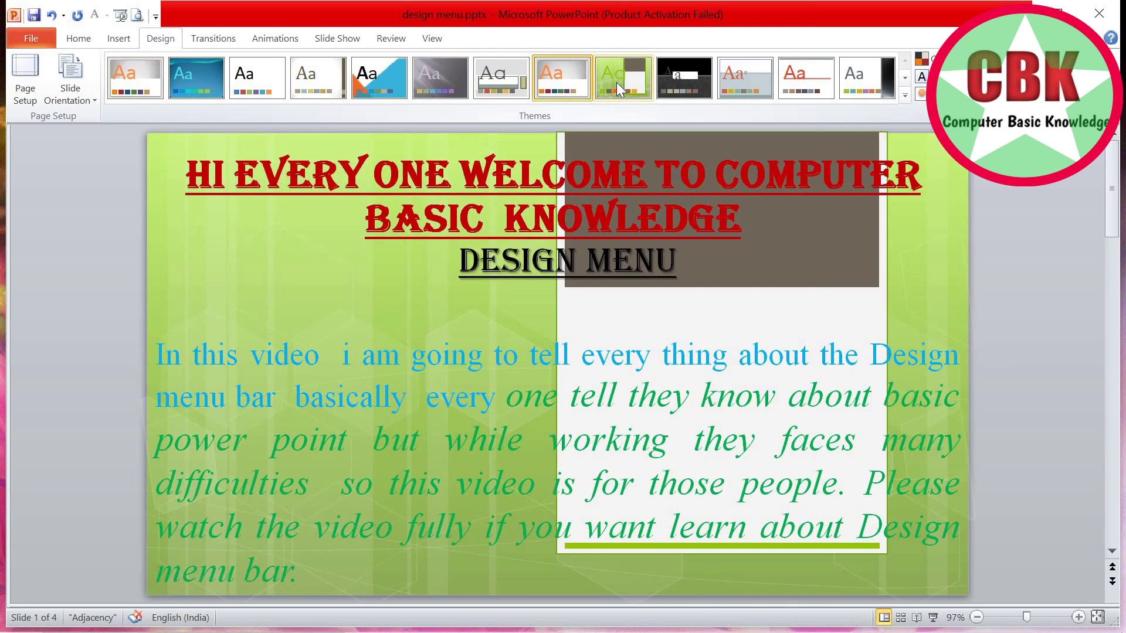
{"action": "left_click", "coordinate": [617, 82]}
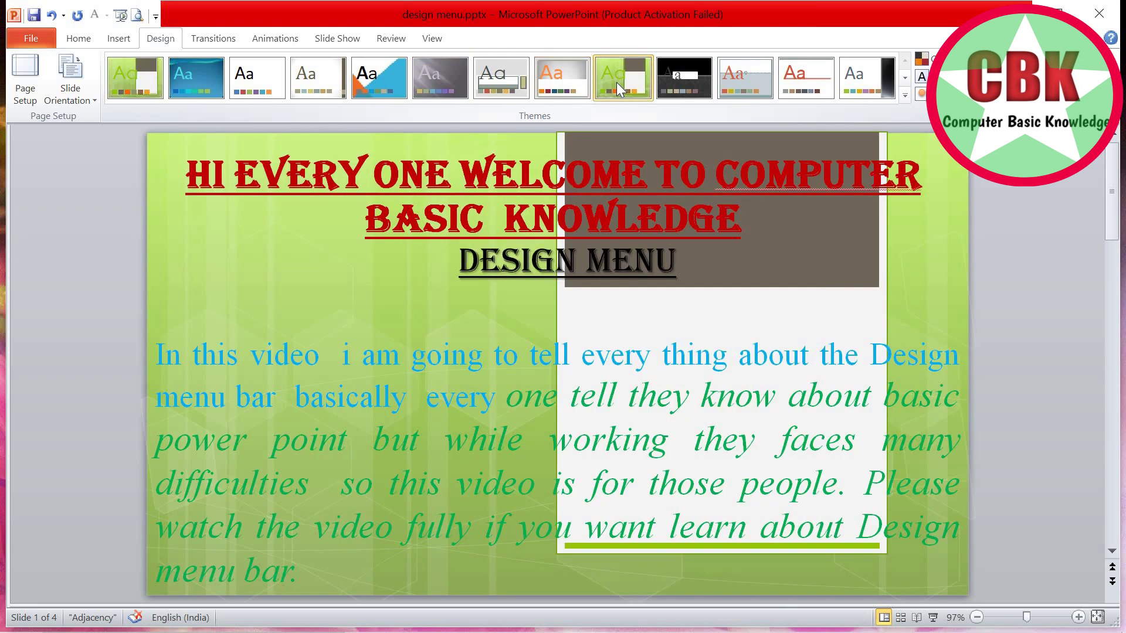
{"action": "left_click", "coordinate": [691, 93]}
{"action": "left_click", "coordinate": [744, 82]}
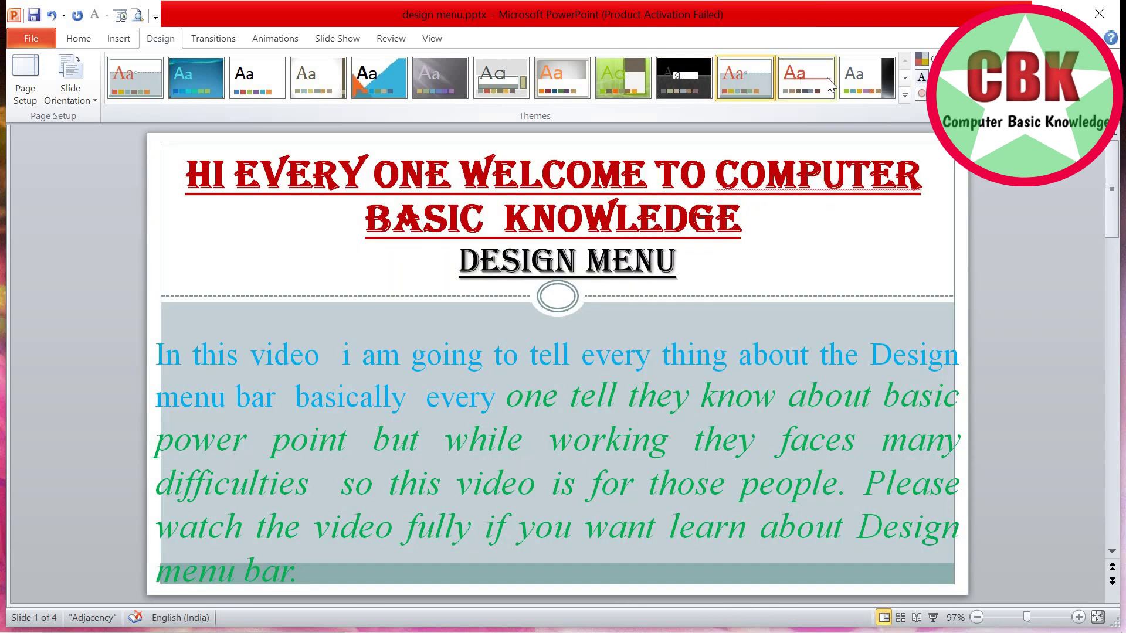
{"action": "left_click", "coordinate": [849, 82]}
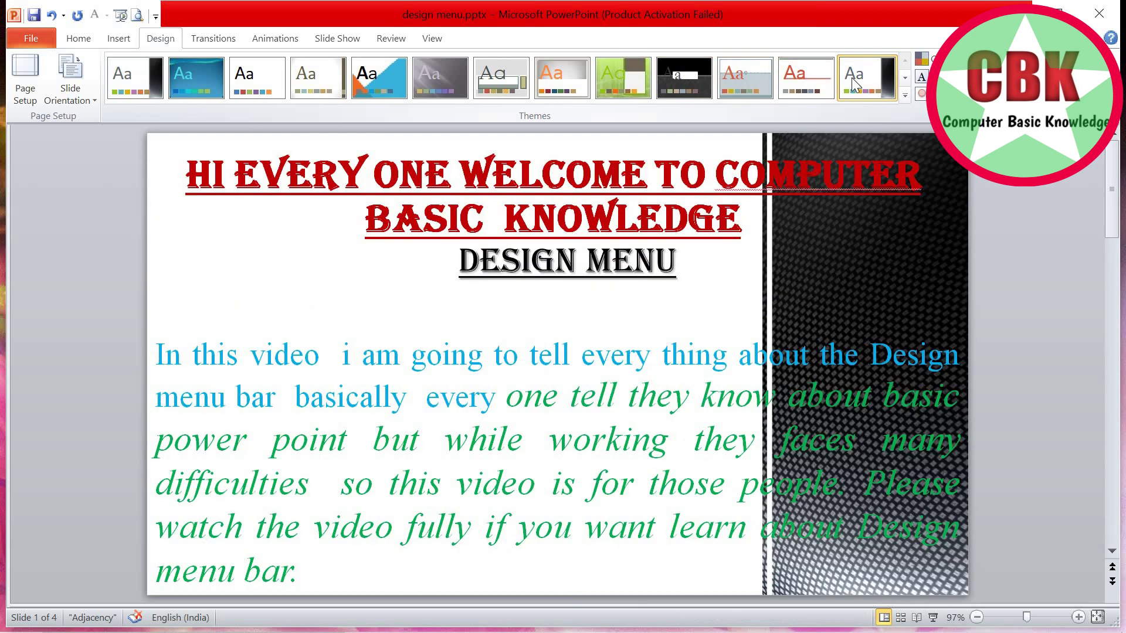
Try the built-in Verve, Perspective and Couture themes on the presentation in turn
{"action": "left_click", "coordinate": [904, 95]}
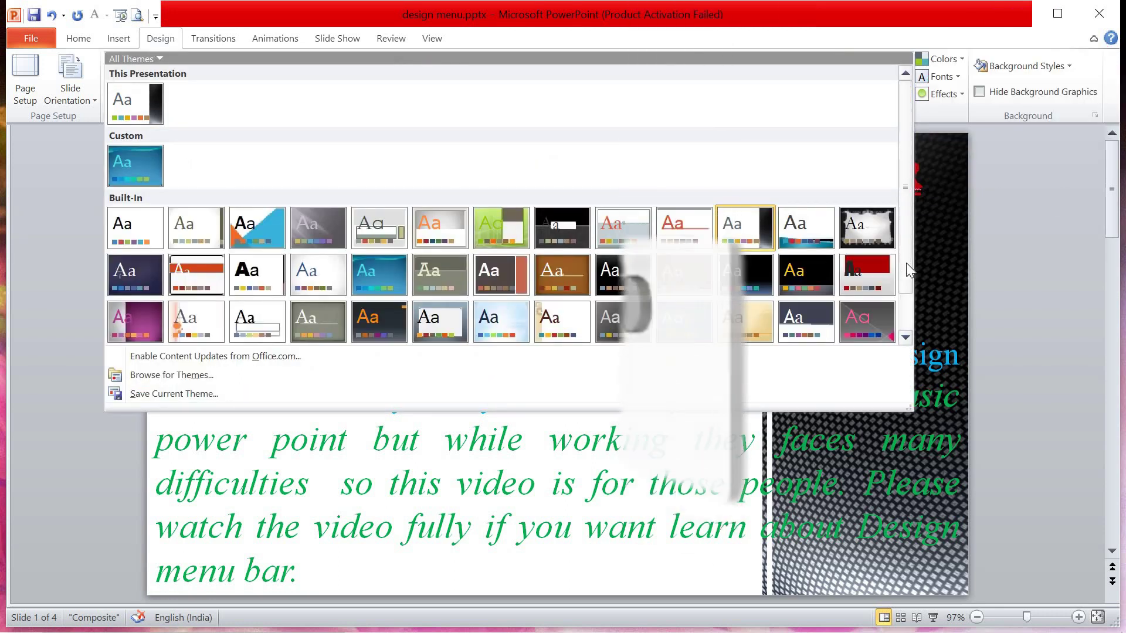
{"action": "left_click", "coordinate": [906, 337]}
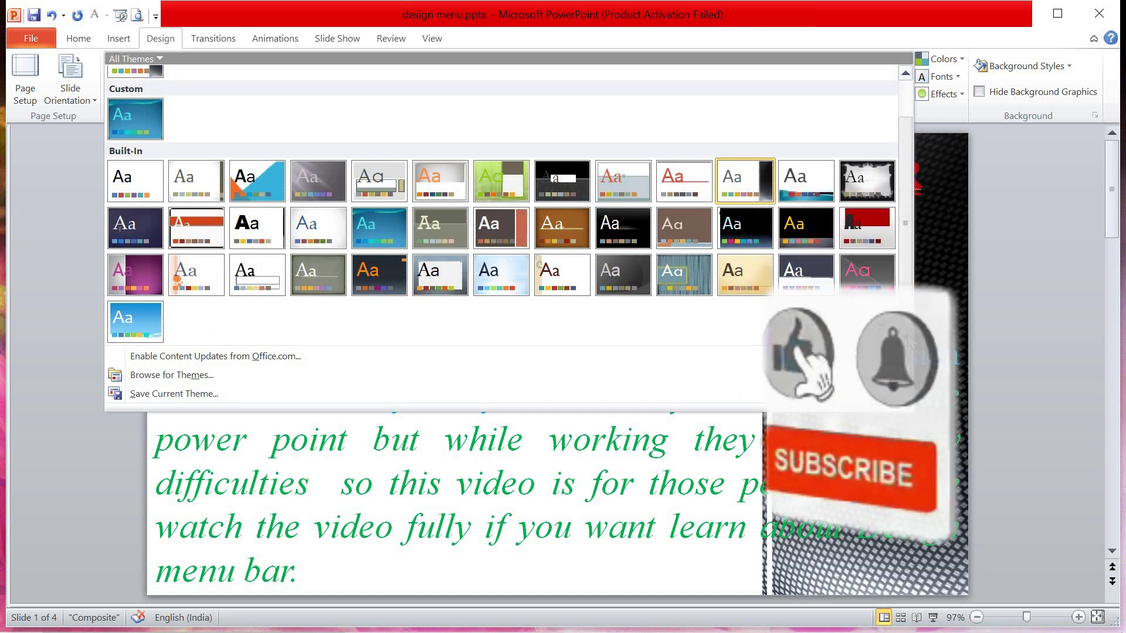
{"action": "left_click", "coordinate": [866, 275]}
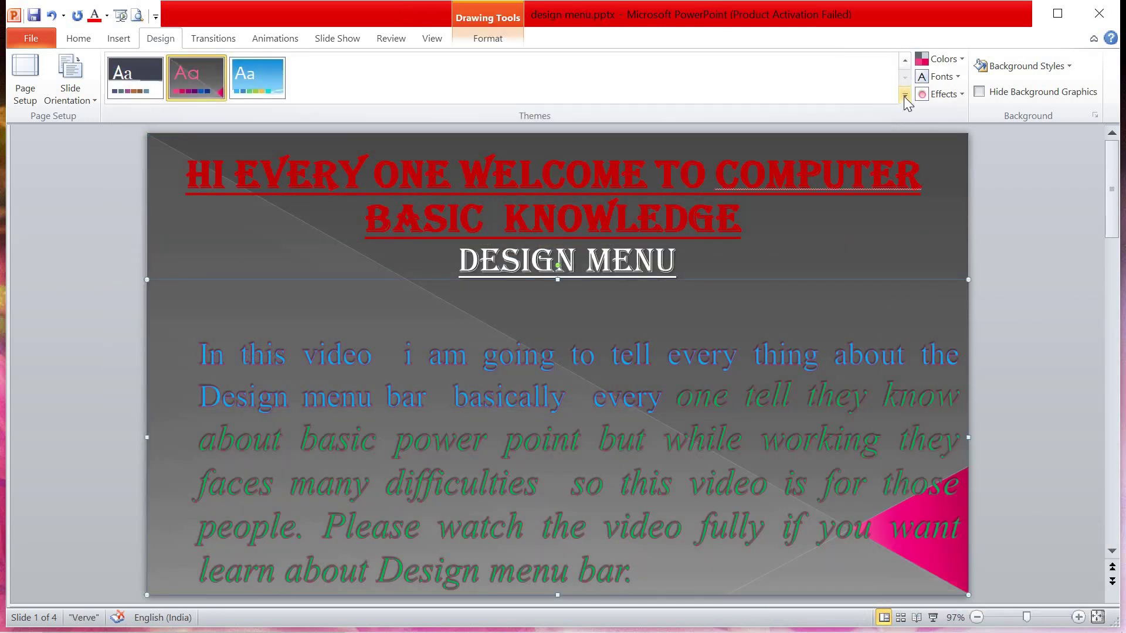
{"action": "left_click", "coordinate": [904, 96]}
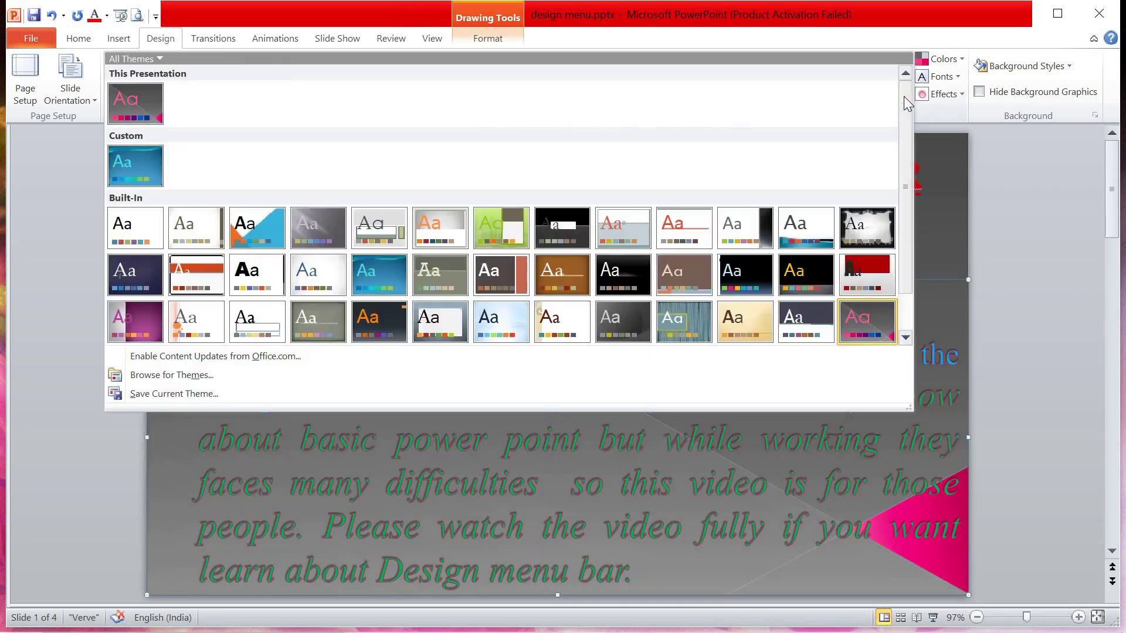
{"action": "left_click", "coordinate": [367, 332]}
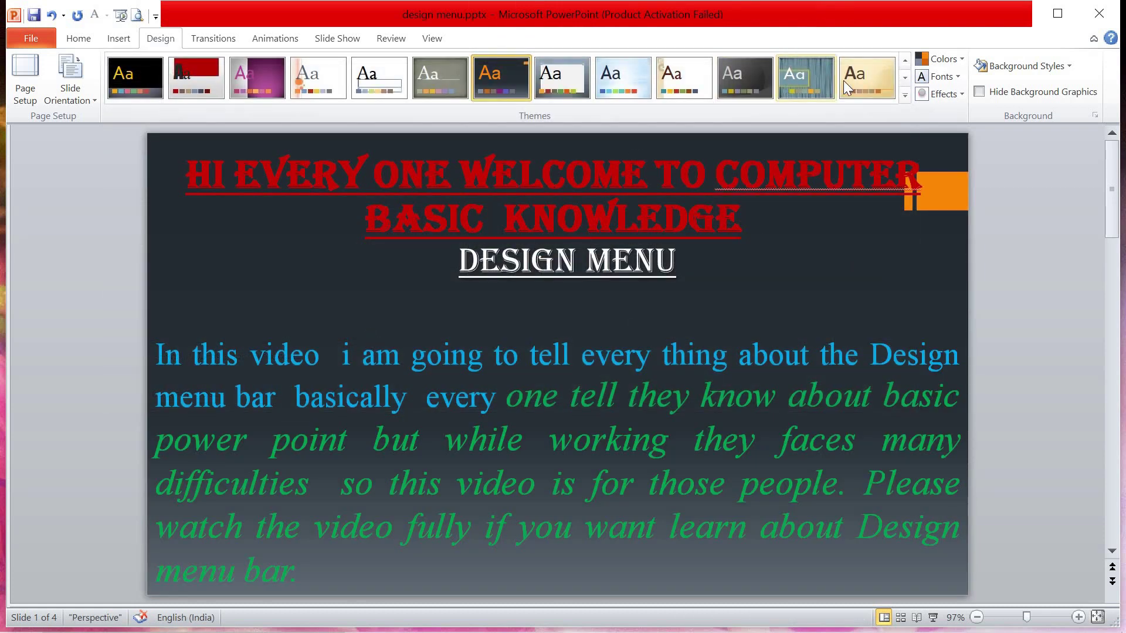
{"action": "left_click", "coordinate": [905, 95]}
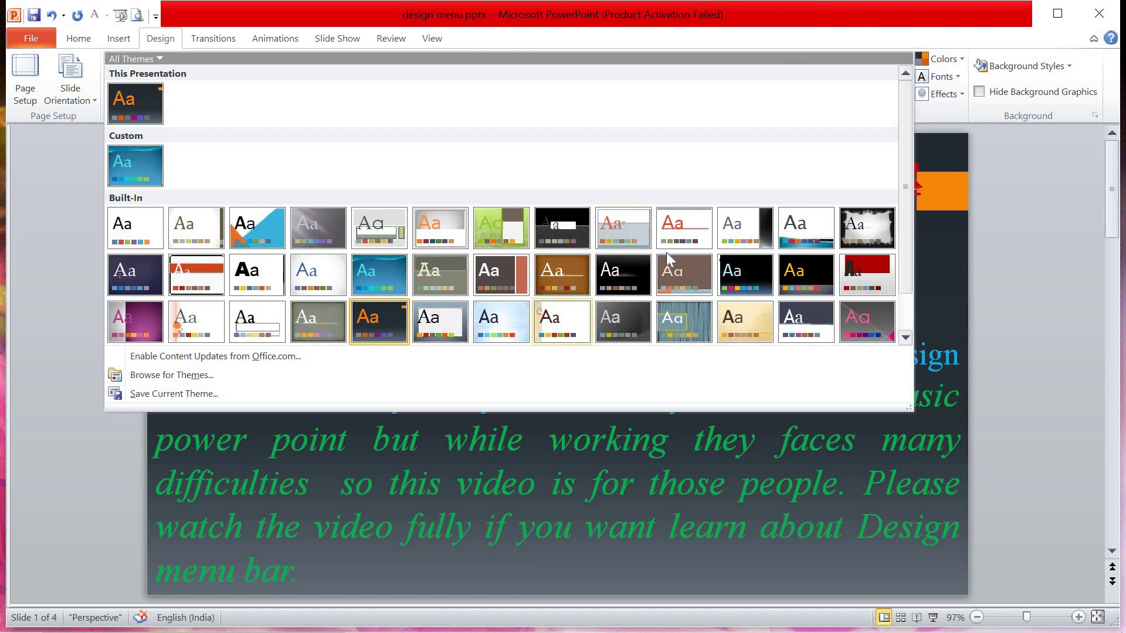
{"action": "left_click", "coordinate": [862, 232]}
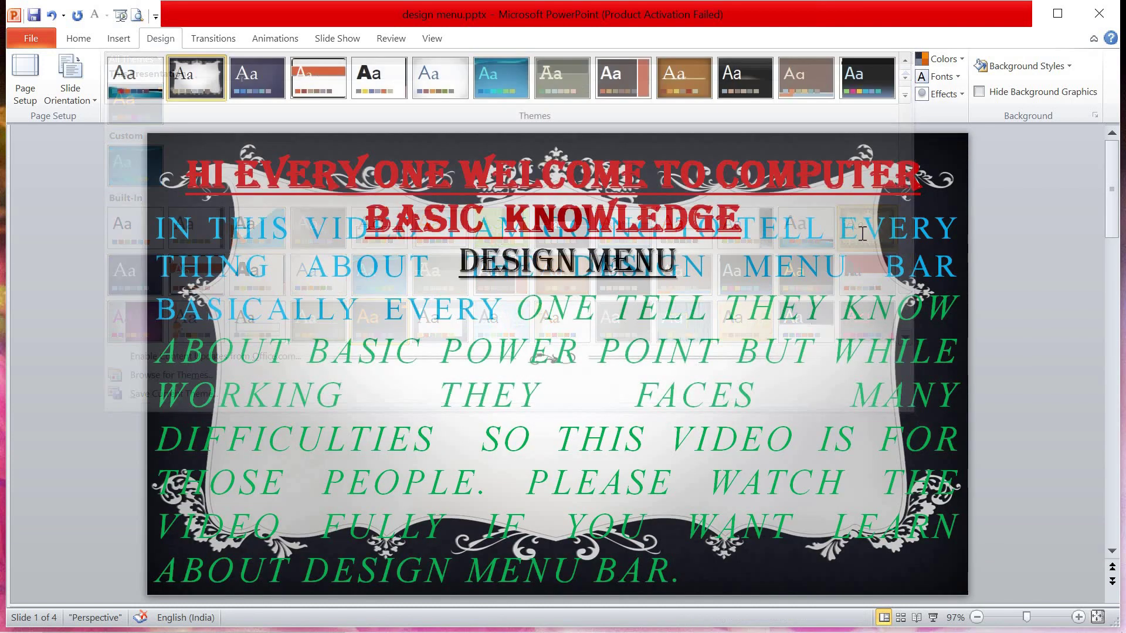
Apply the built-in Flow theme to the presentation
{"action": "left_click", "coordinate": [906, 94]}
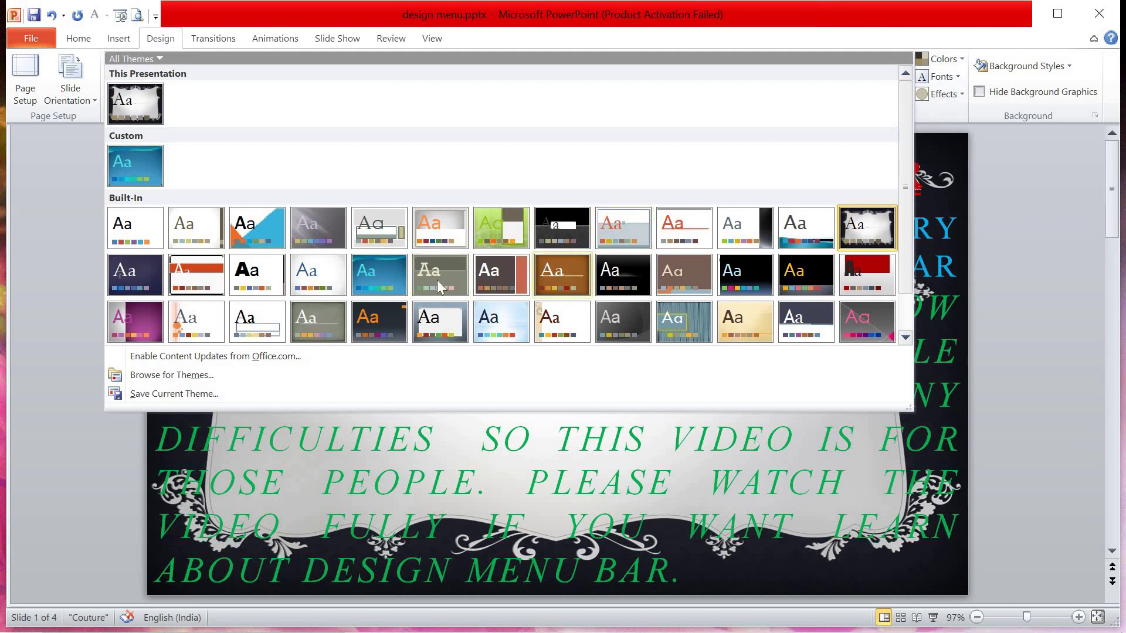
{"action": "left_click", "coordinate": [389, 279]}
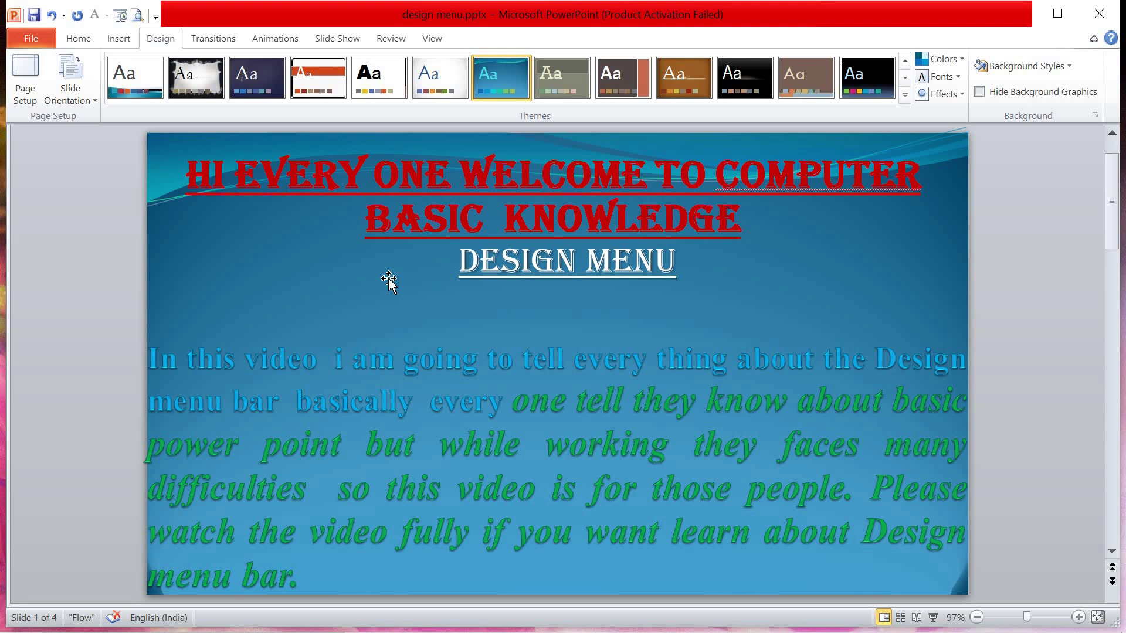
Look at the dialog for browsing theme files and close it without choosing a theme
{"action": "left_click", "coordinate": [906, 96]}
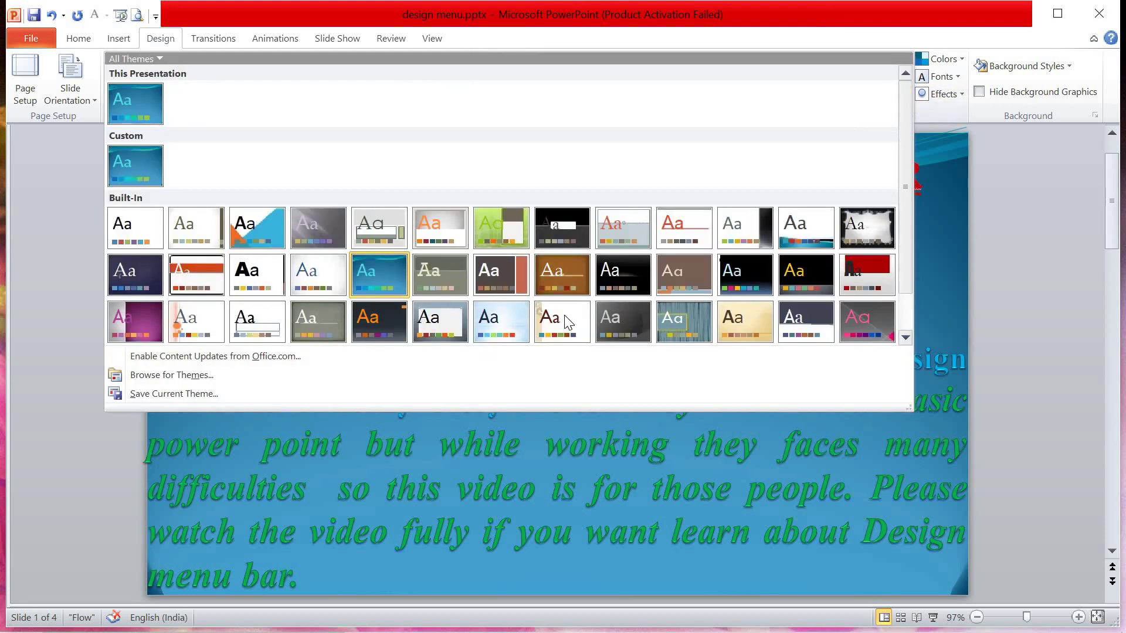
{"action": "left_click", "coordinate": [208, 379]}
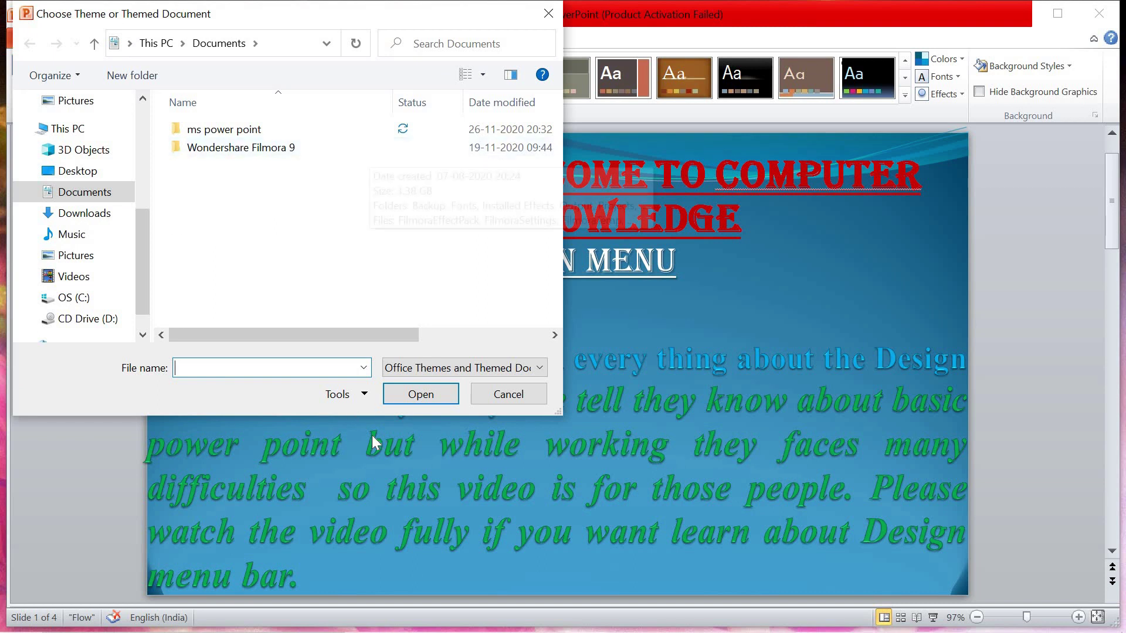
{"action": "left_click", "coordinate": [501, 394]}
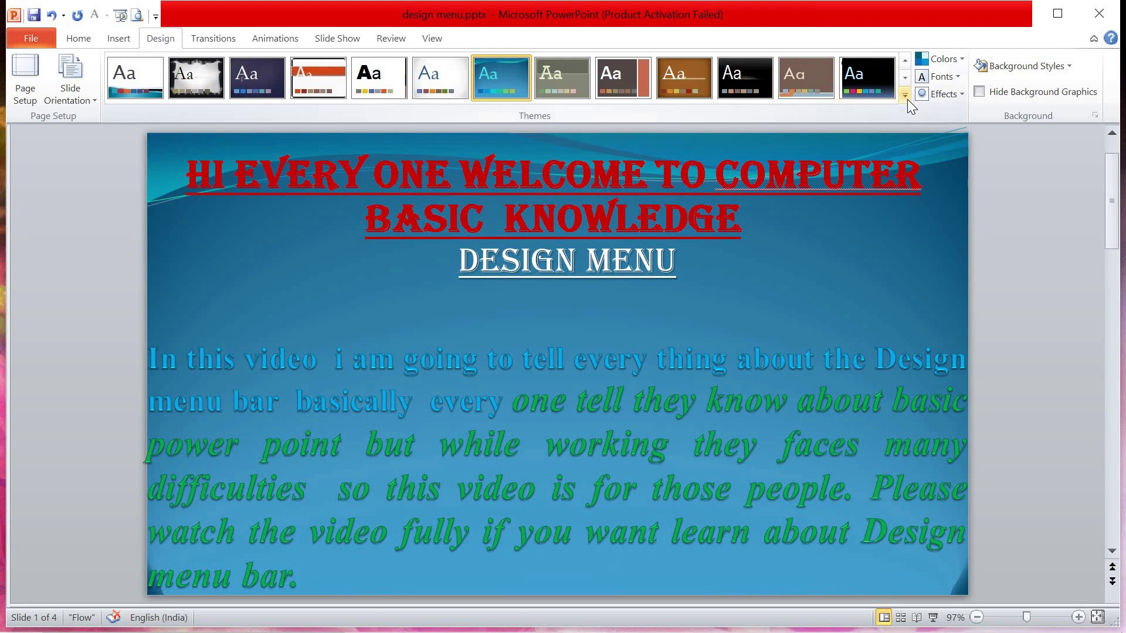
Save the current theme as Theme2 in the Document Themes folder, using the Office Theme (*.thmx) format
{"action": "left_click", "coordinate": [905, 96]}
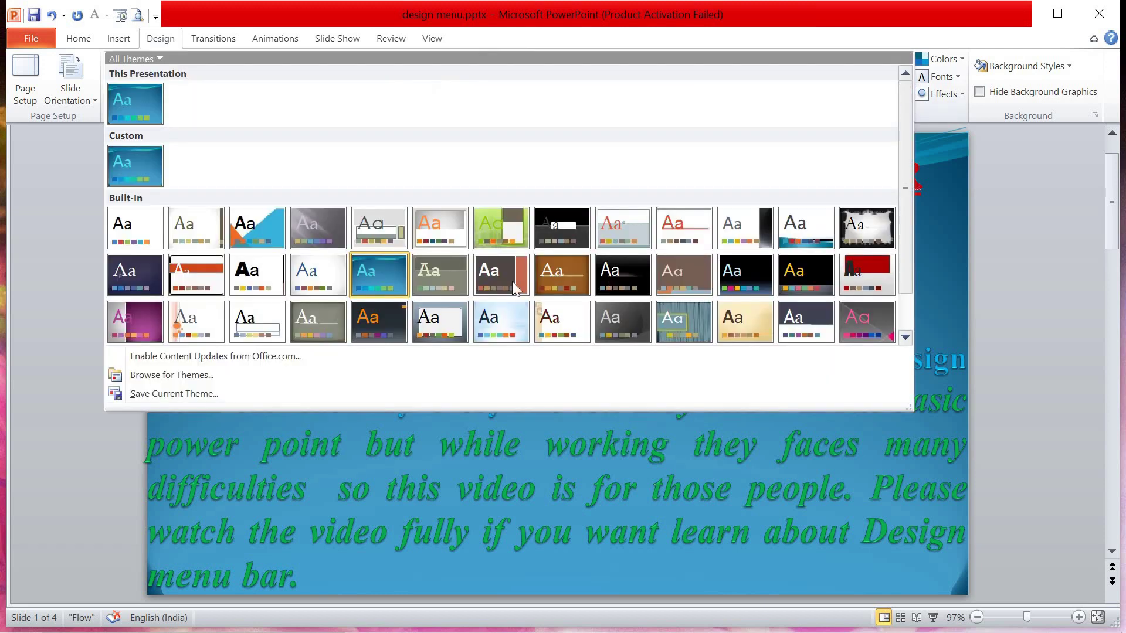
{"action": "left_click", "coordinate": [192, 394]}
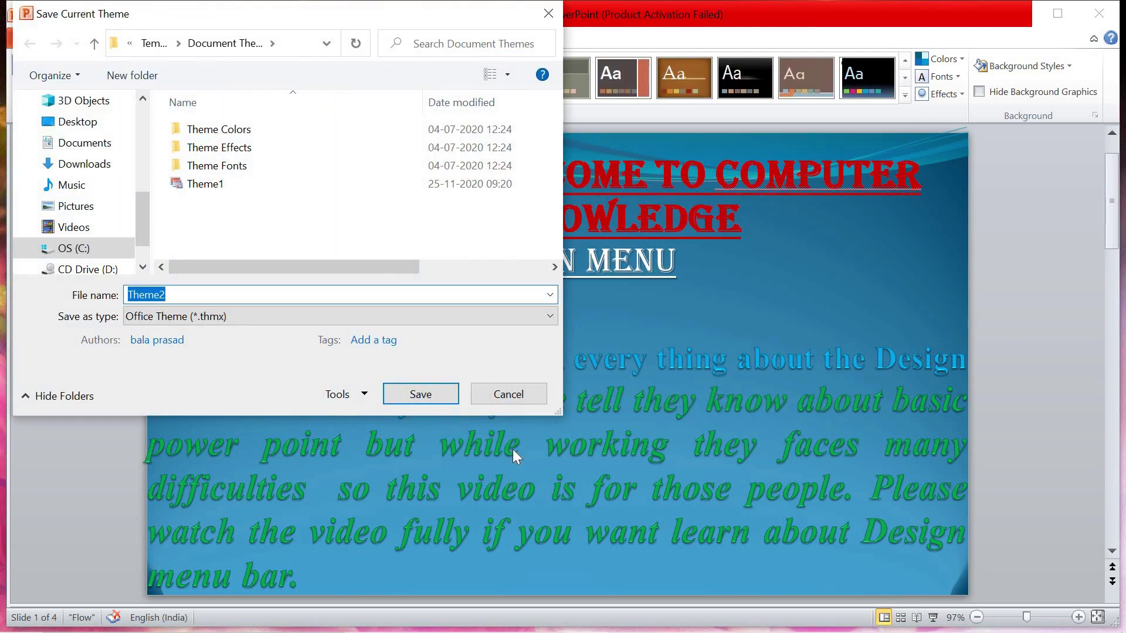
{"action": "left_click", "coordinate": [434, 393]}
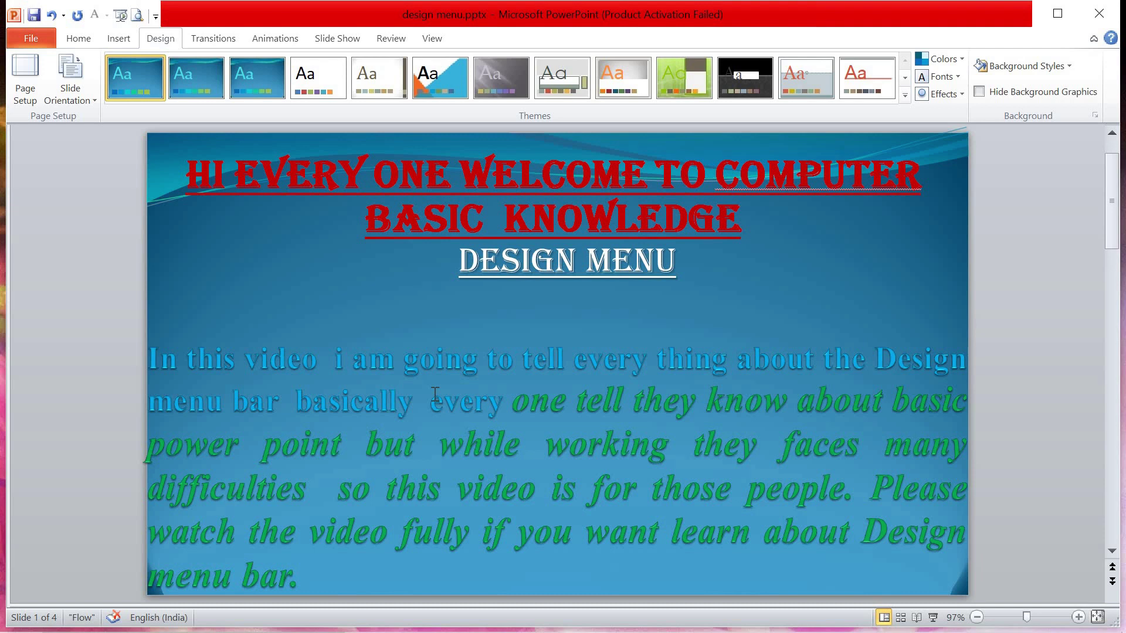
Try the Equity and Flow theme colors on the presentation and settle on the Concourse color scheme
{"action": "left_click", "coordinate": [962, 59]}
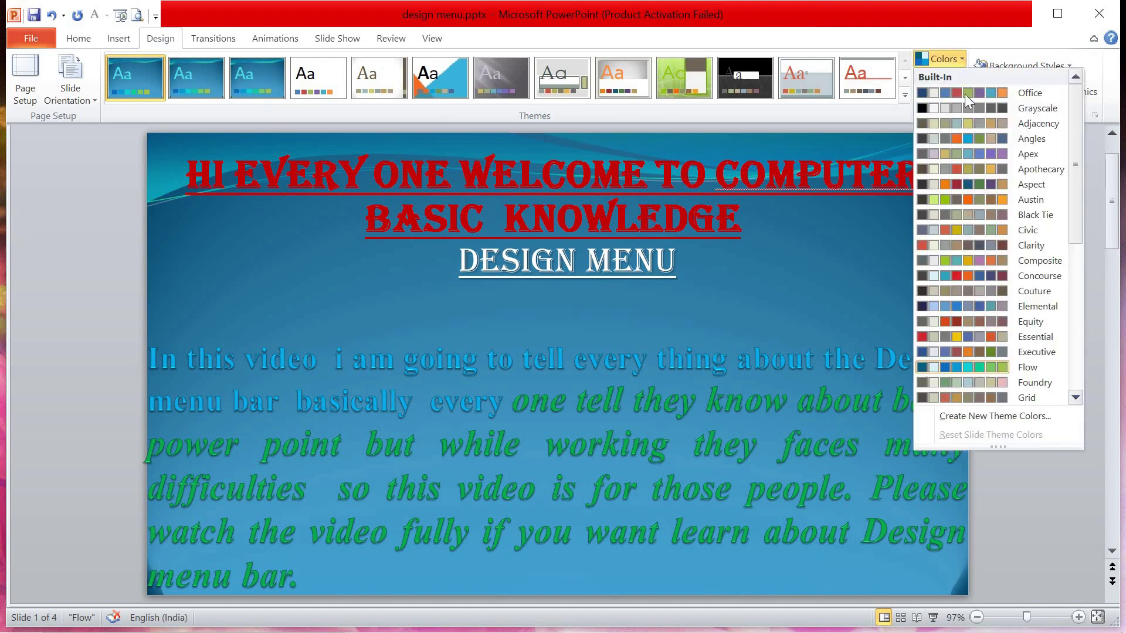
{"action": "left_click", "coordinate": [947, 320]}
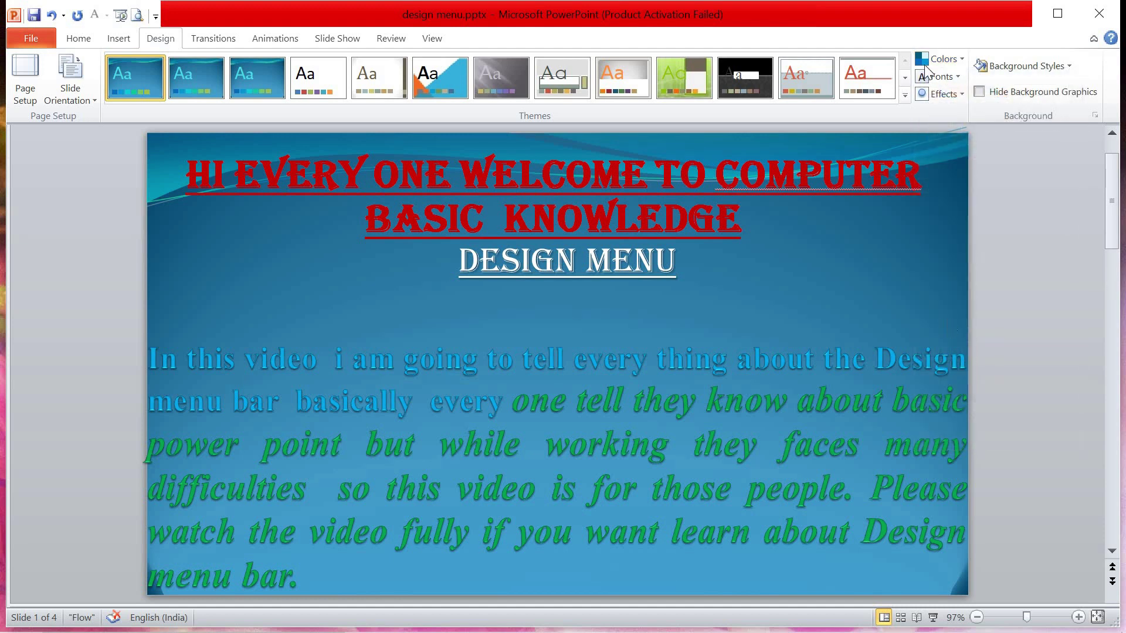
{"action": "left_click", "coordinate": [962, 61]}
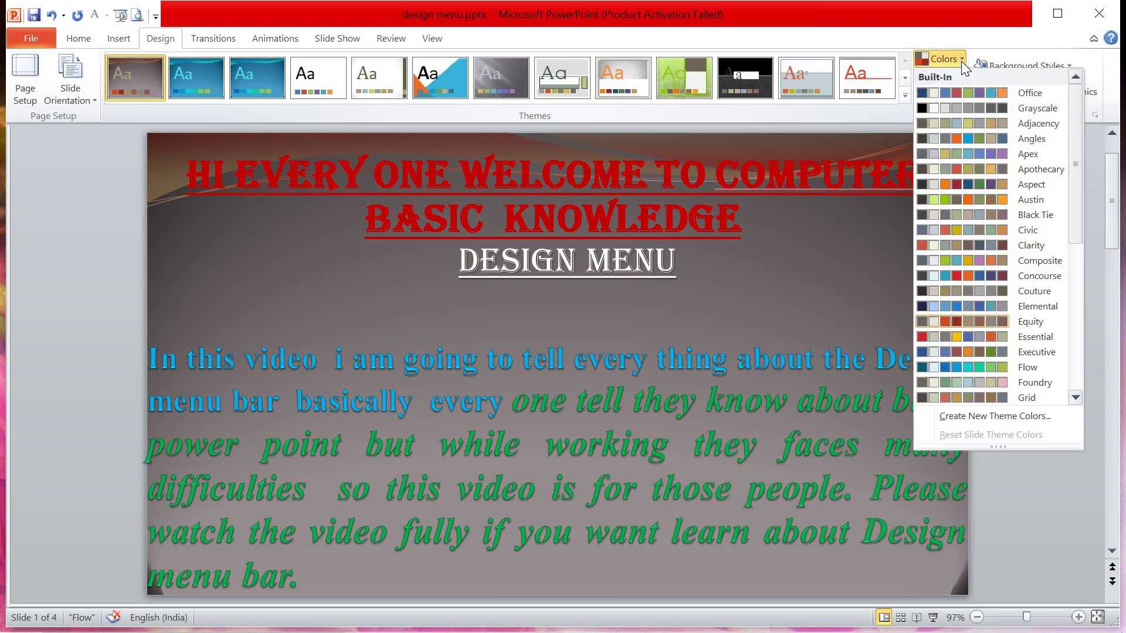
{"action": "left_click", "coordinate": [966, 367]}
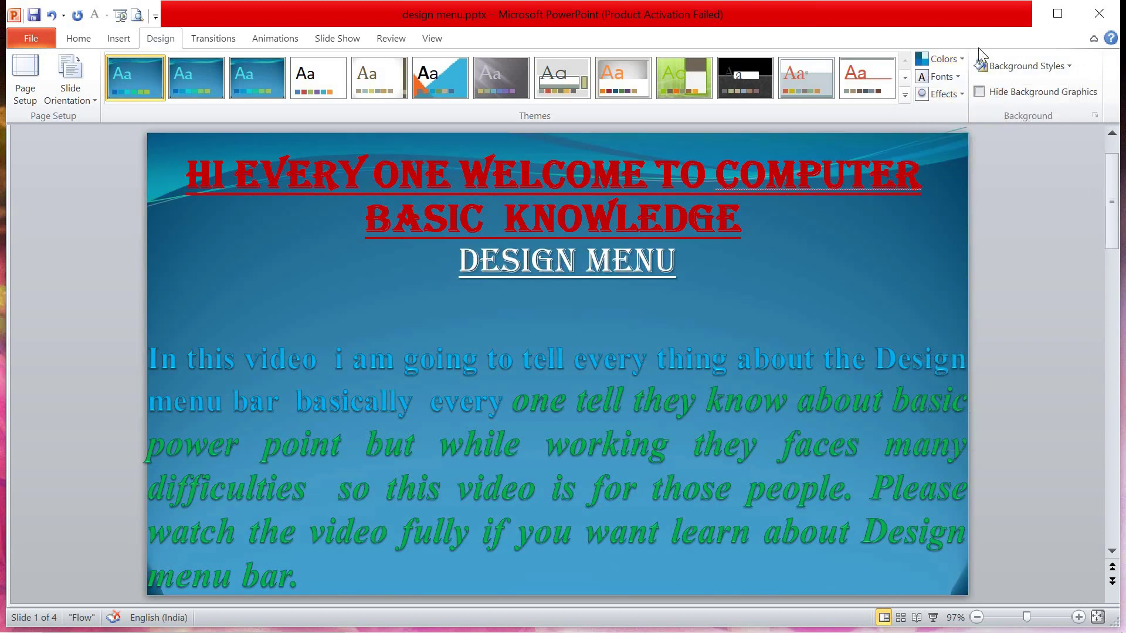
{"action": "left_click", "coordinate": [962, 60]}
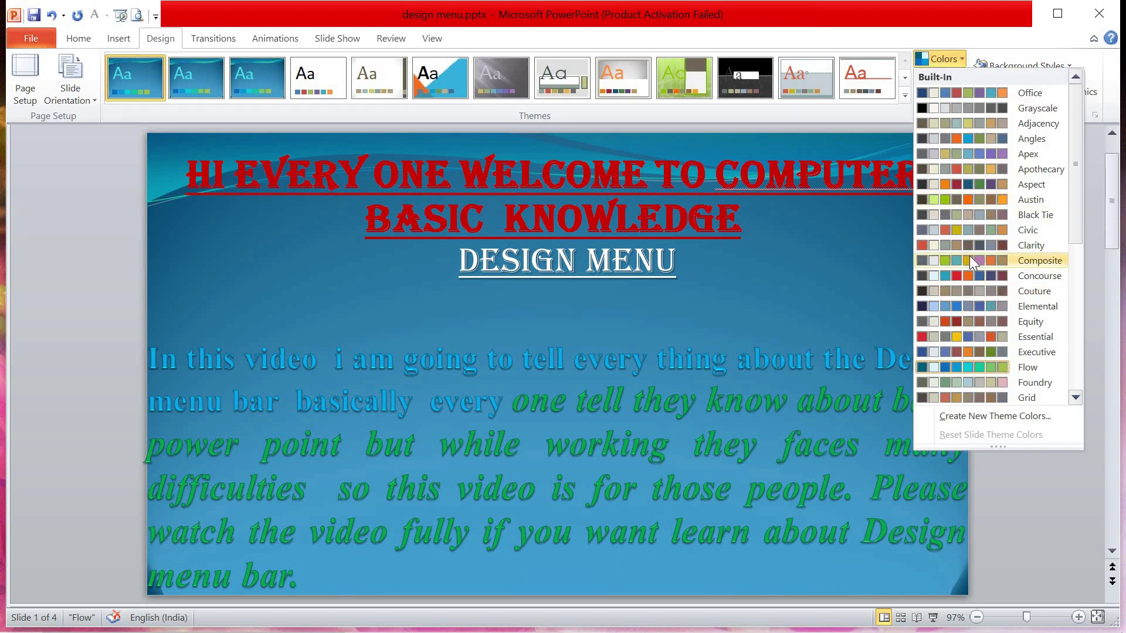
{"action": "left_click", "coordinate": [959, 281]}
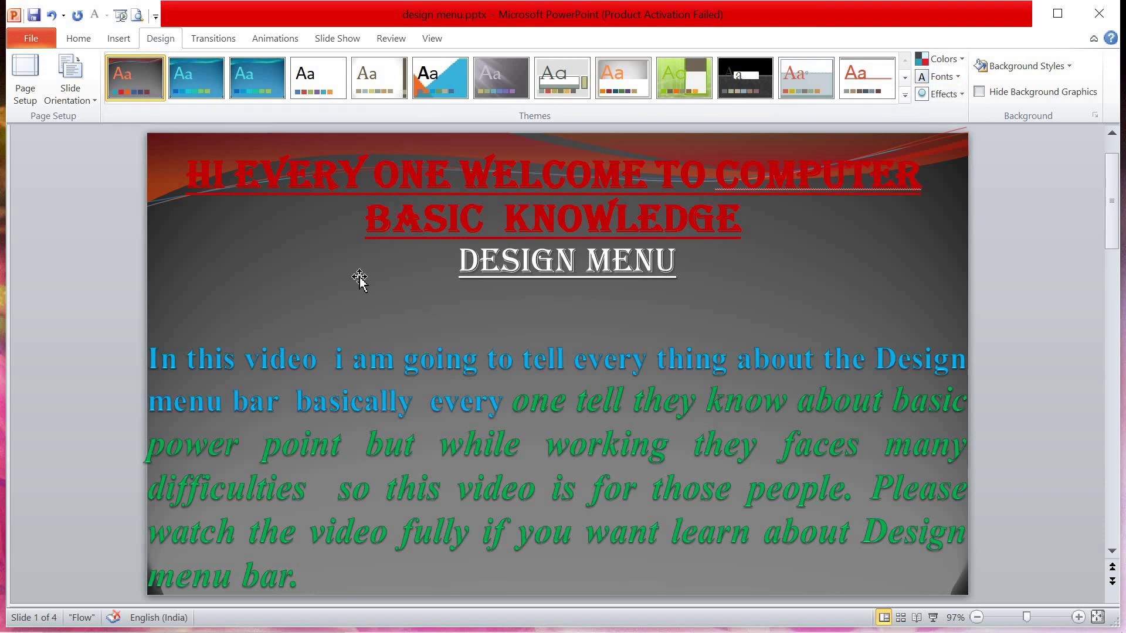
With the body paragraph selected, try the Angles and Office 2 theme fonts and settle on Adjacency
{"action": "mouse_move", "coordinate": [149, 359]}
{"action": "left_mouse_down"}
{"action": "mouse_move", "coordinate": [510, 404]}
{"action": "mouse_move", "coordinate": [686, 473]}
{"action": "mouse_move", "coordinate": [709, 550]}
{"action": "mouse_move", "coordinate": [732, 568]}
{"action": "left_mouse_up"}
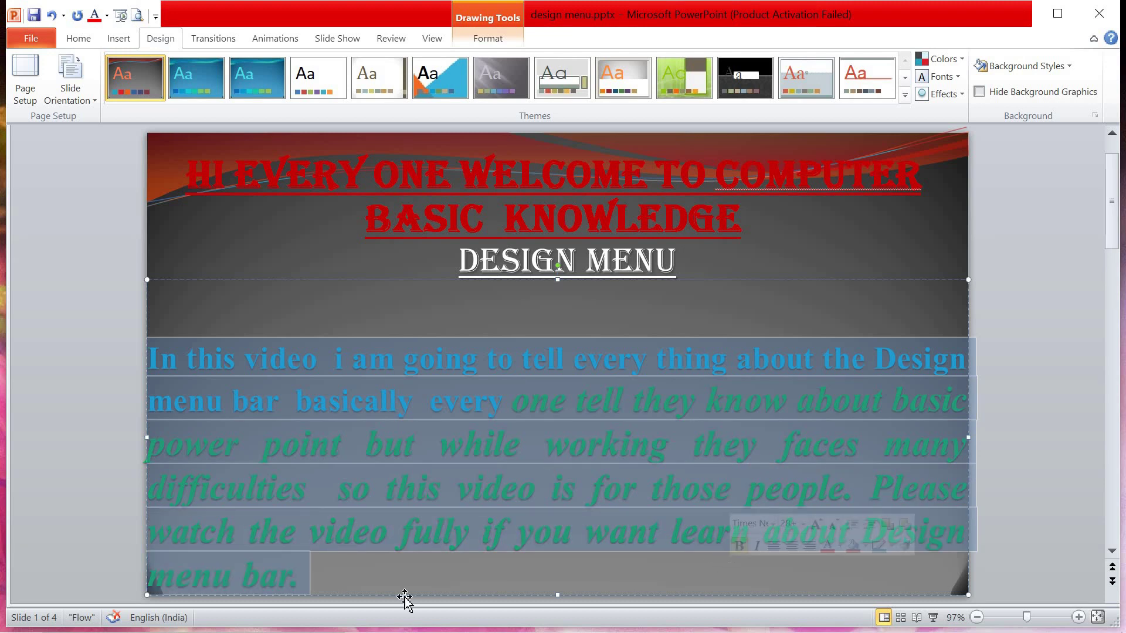
{"action": "left_click", "coordinate": [955, 76]}
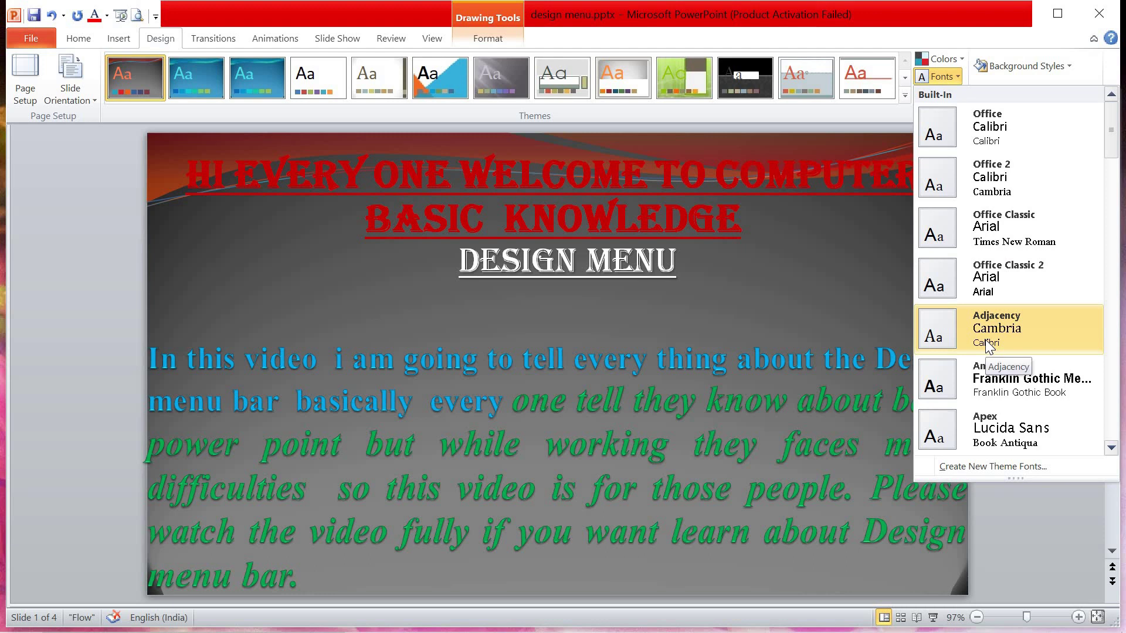
{"action": "left_click", "coordinate": [983, 389]}
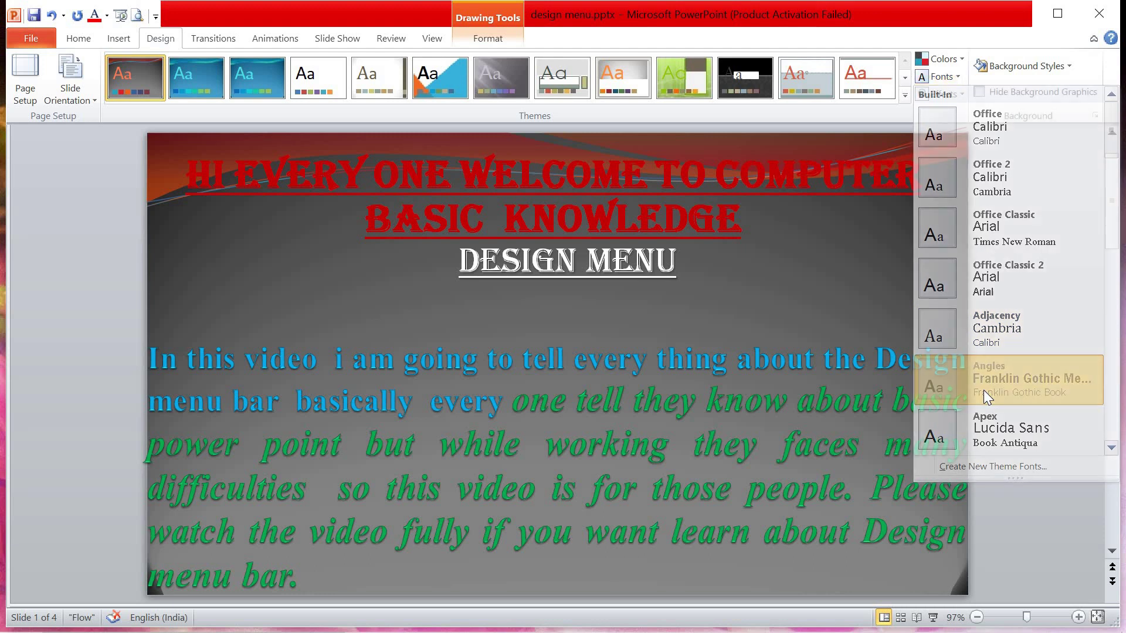
{"action": "left_click", "coordinate": [958, 76]}
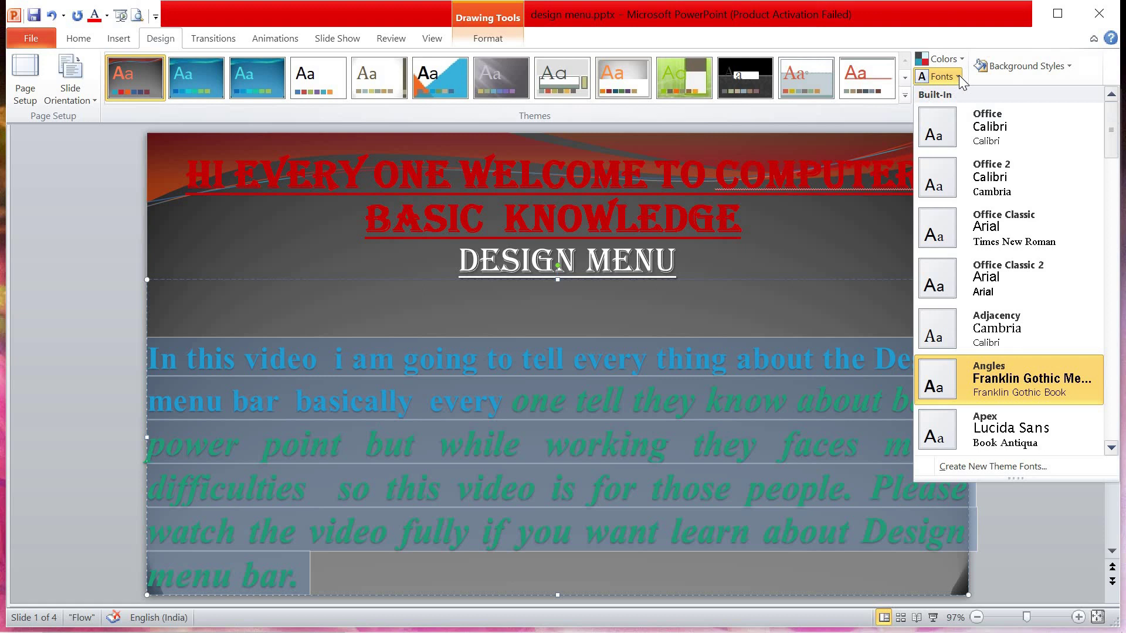
{"action": "left_click", "coordinate": [999, 182]}
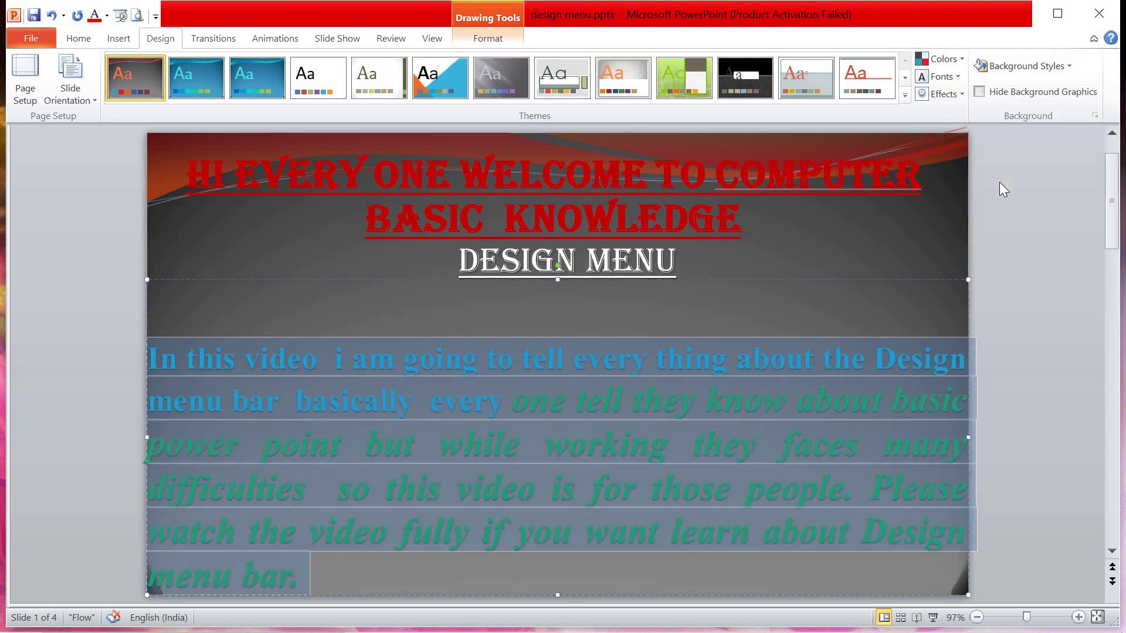
{"action": "left_click", "coordinate": [956, 77]}
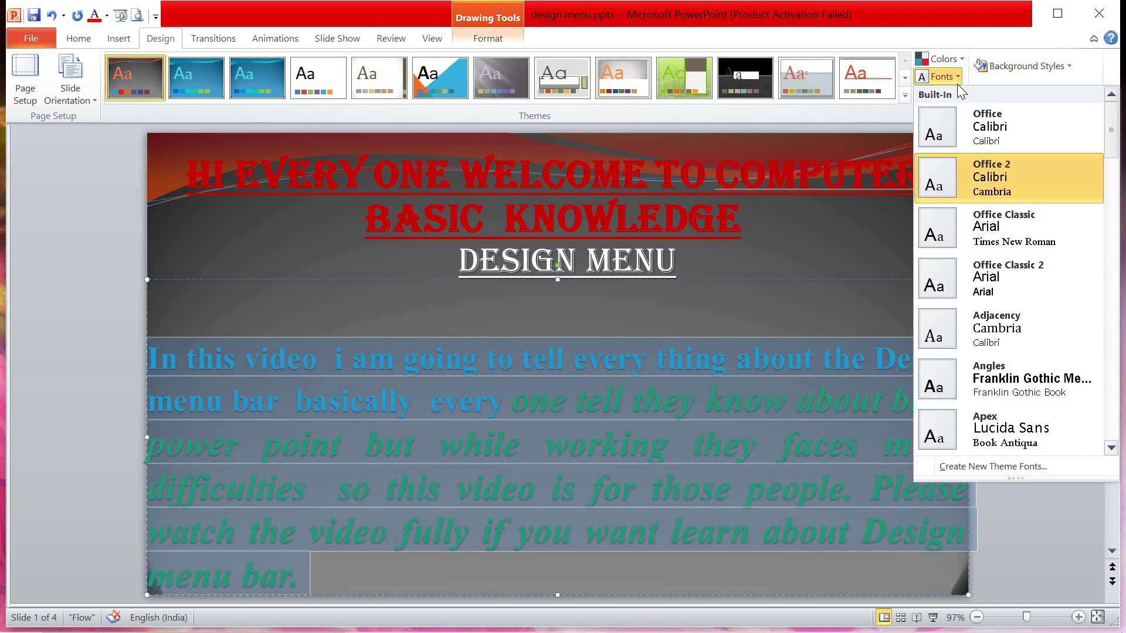
{"action": "left_click", "coordinate": [985, 344]}
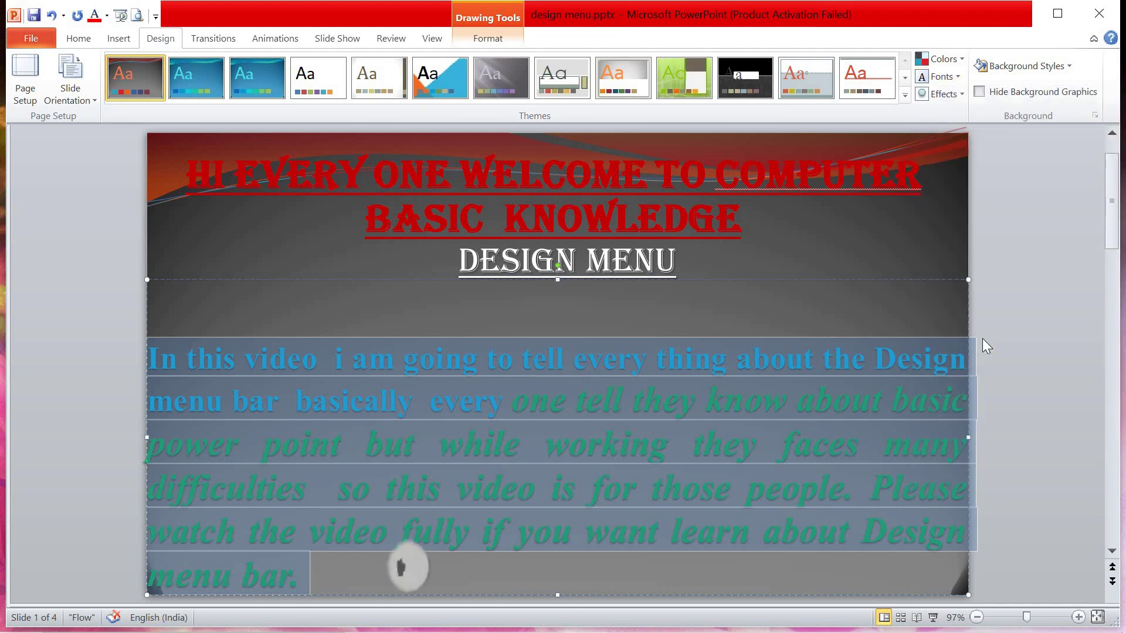
Apply the built-in Aspect theme effects and deselect the body paragraph
{"action": "left_click", "coordinate": [960, 92]}
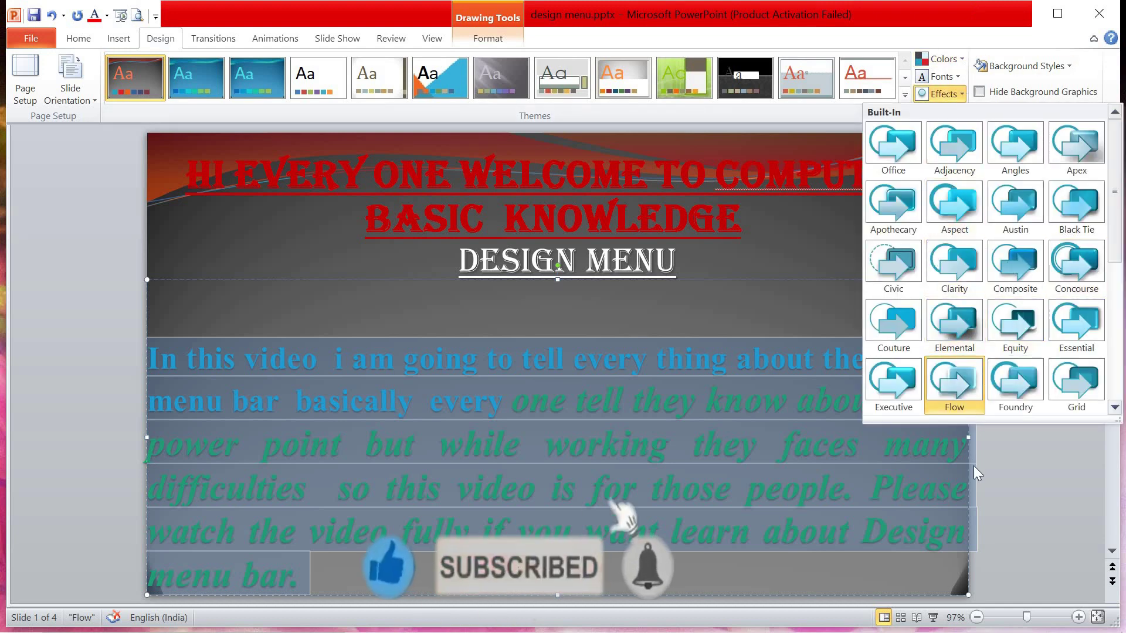
{"action": "left_click", "coordinate": [959, 203]}
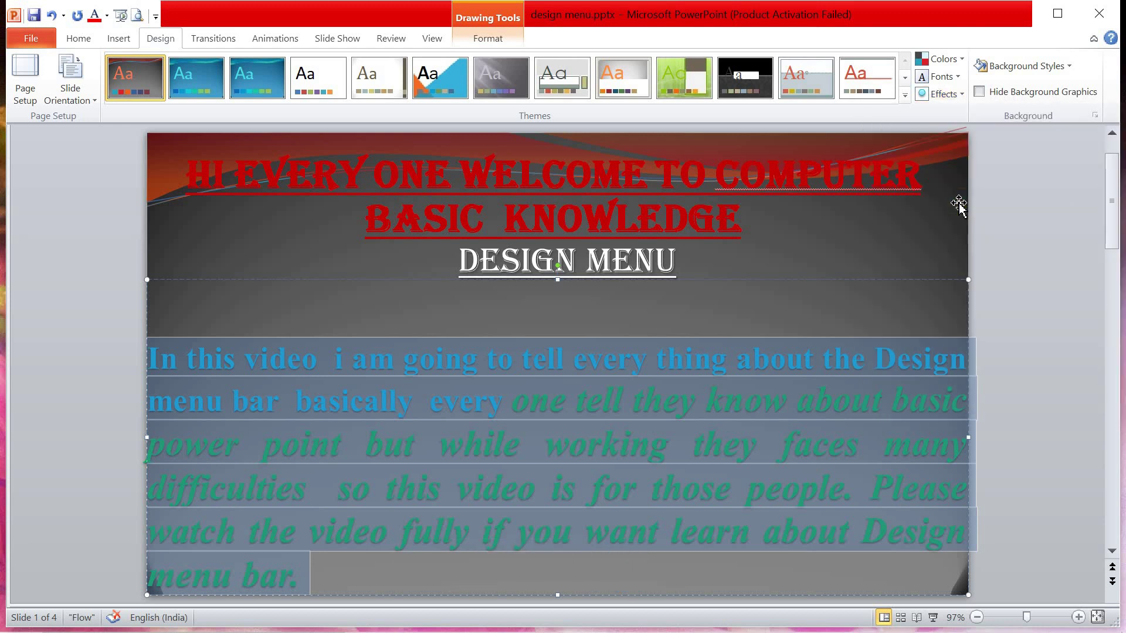
{"action": "left_click", "coordinate": [576, 317]}
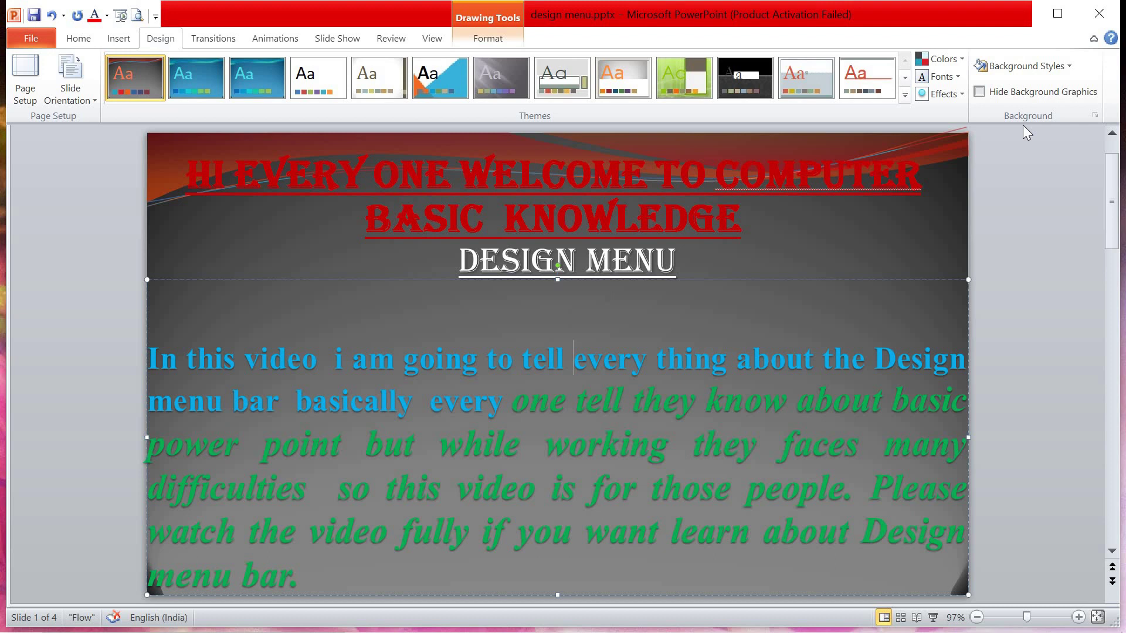
Try a solid fill for the slide background, first in standard red and then in the blue theme color
{"action": "left_click", "coordinate": [1070, 68]}
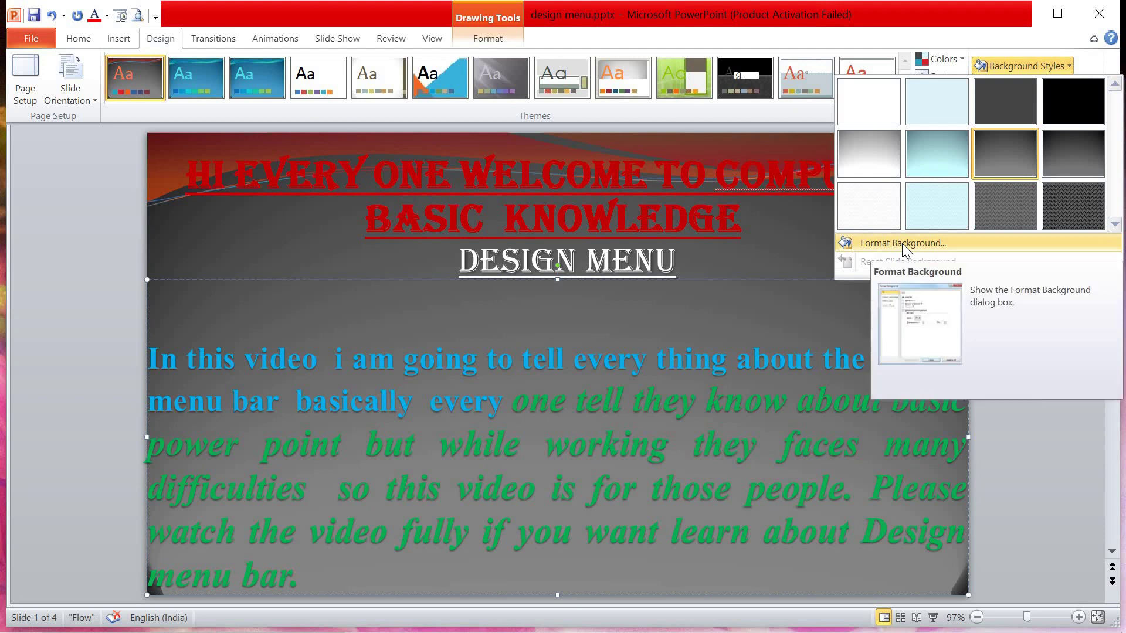
{"action": "left_click", "coordinate": [901, 244]}
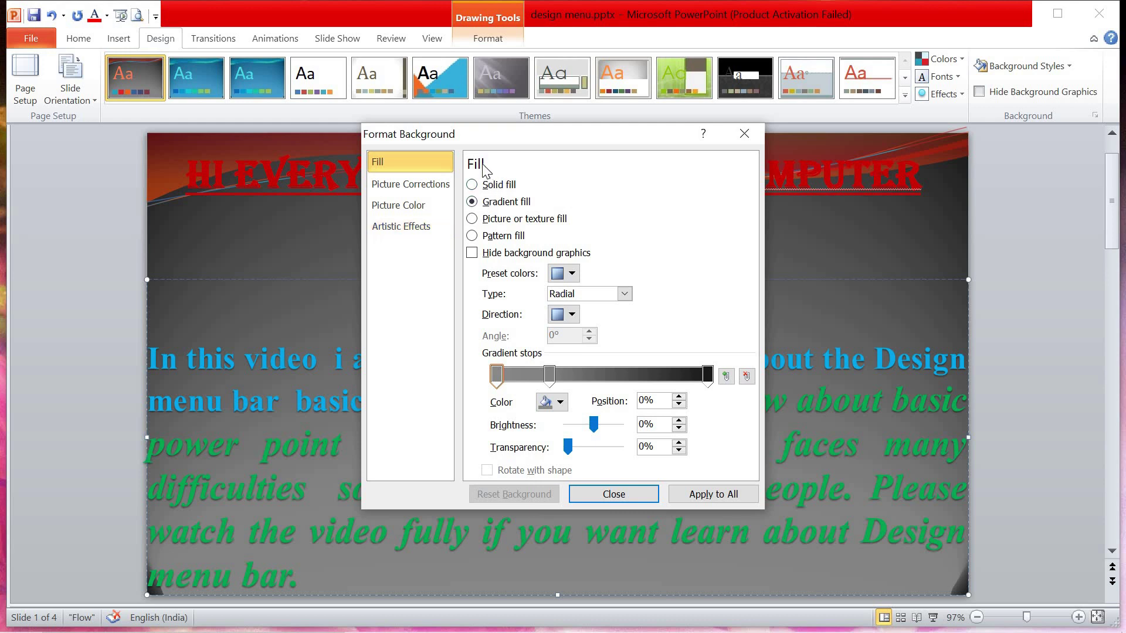
{"action": "left_click", "coordinate": [472, 186]}
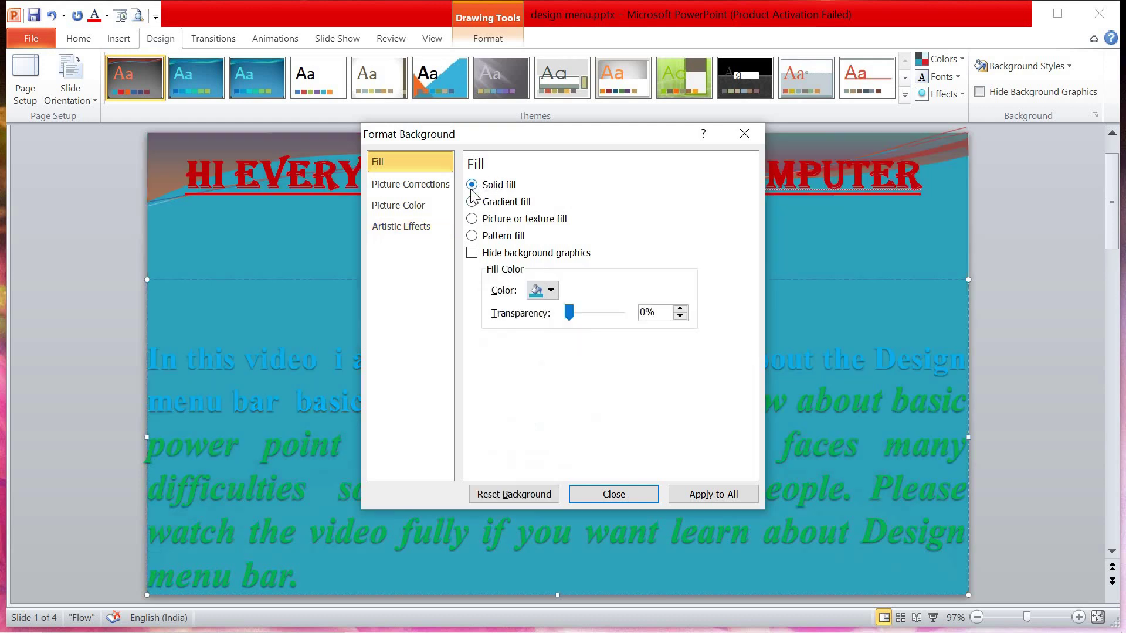
{"action": "left_click", "coordinate": [550, 290]}
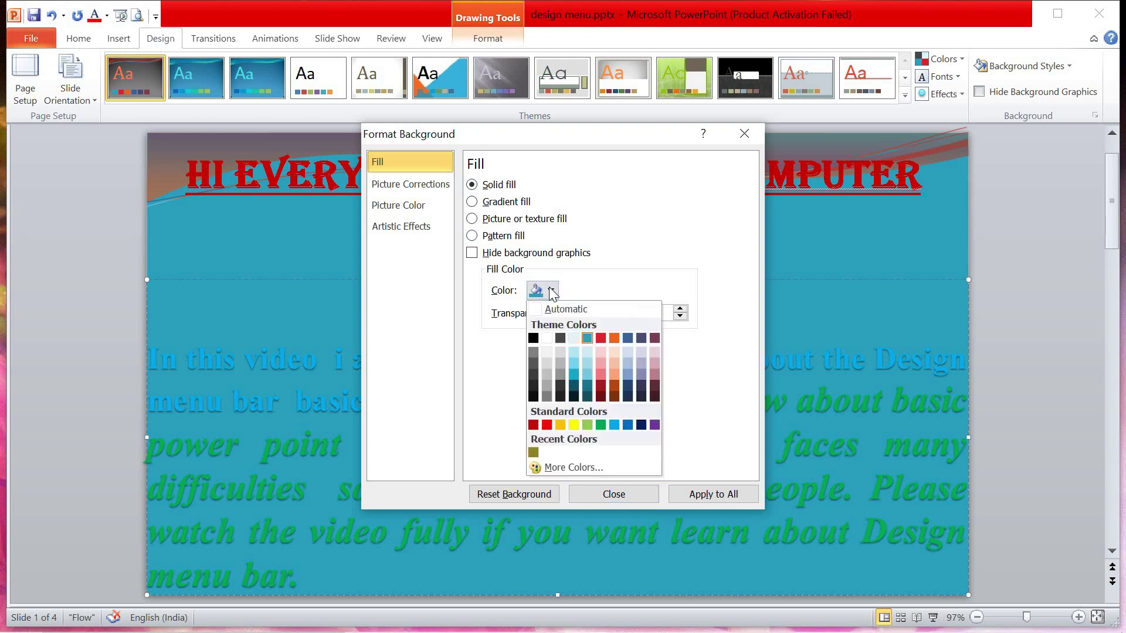
{"action": "left_click", "coordinate": [547, 424]}
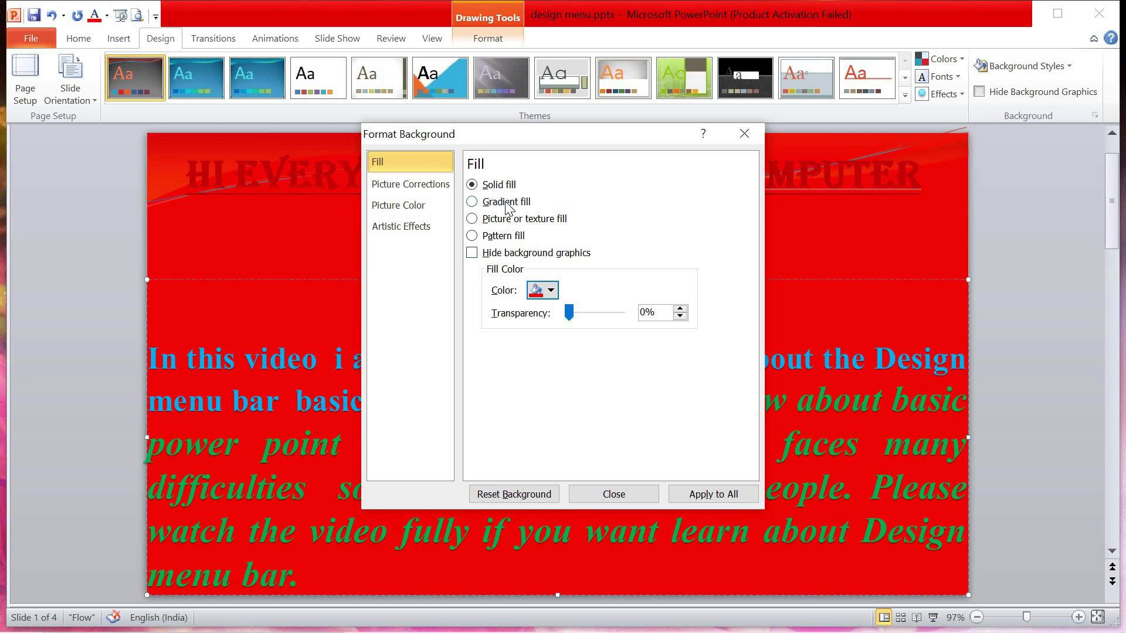
{"action": "left_click", "coordinate": [552, 290]}
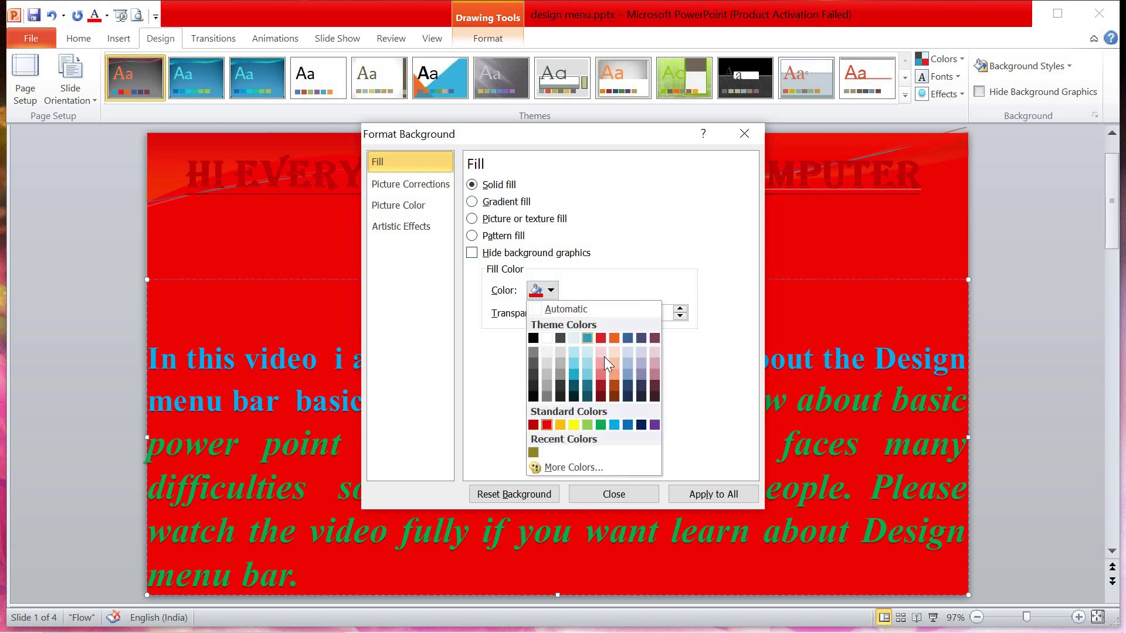
{"action": "left_click", "coordinate": [631, 337]}
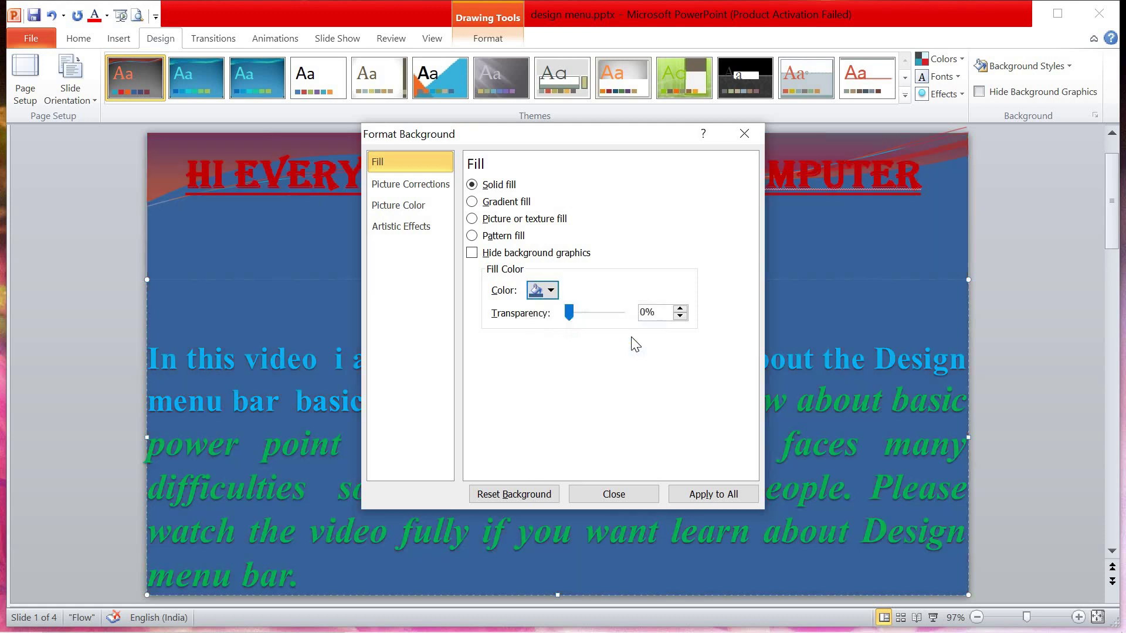
Switch the slide background to a gradient fill and color its first stop orange with 40% brightness
{"action": "left_click", "coordinate": [508, 204]}
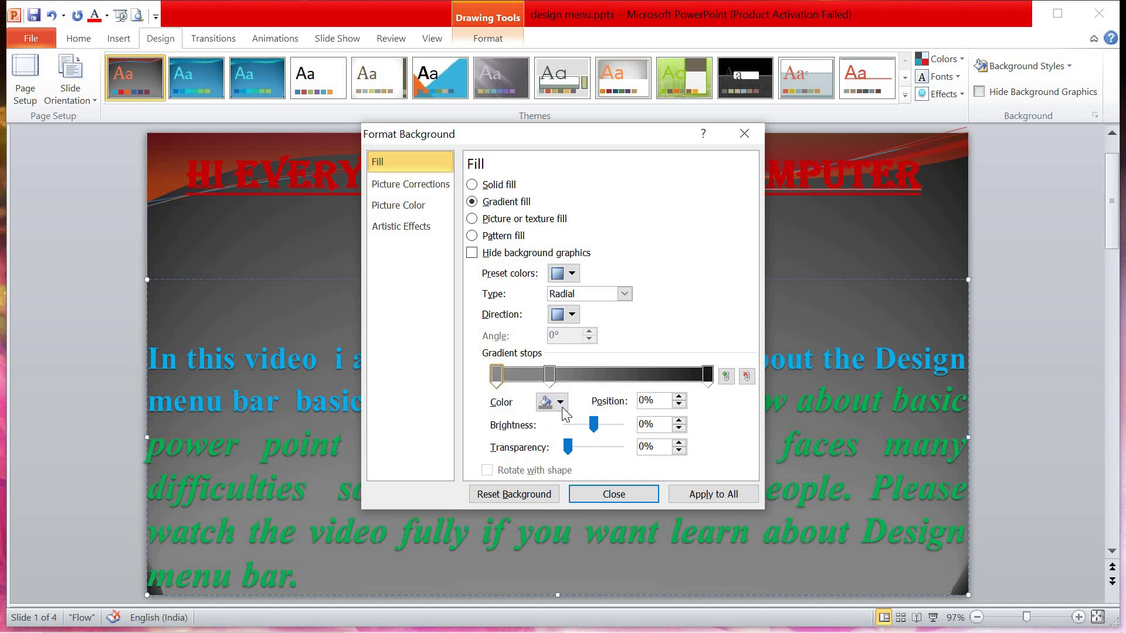
{"action": "left_click", "coordinate": [560, 402]}
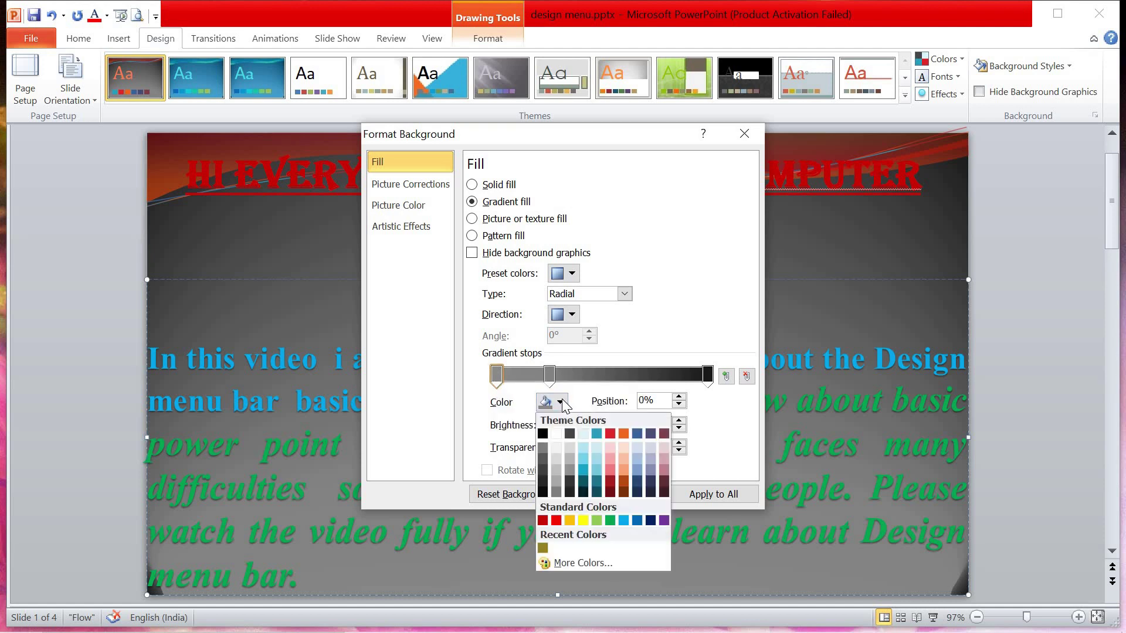
{"action": "left_click", "coordinate": [625, 473]}
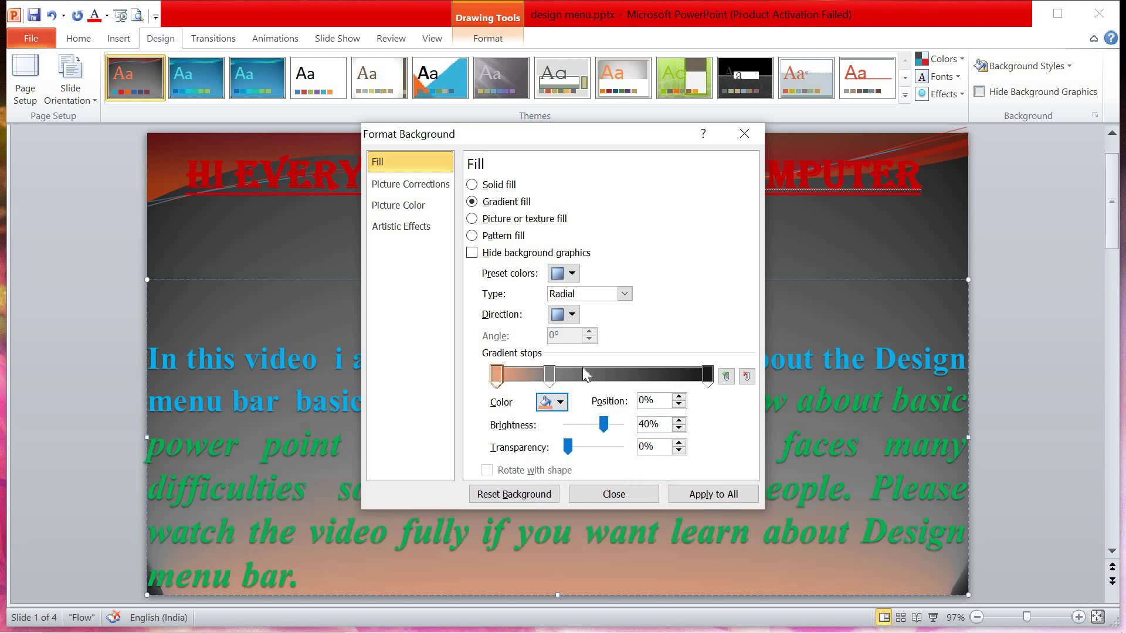
Move the middle stop of the background gradient to the 50% position and color it white
{"action": "left_click", "coordinate": [551, 376]}
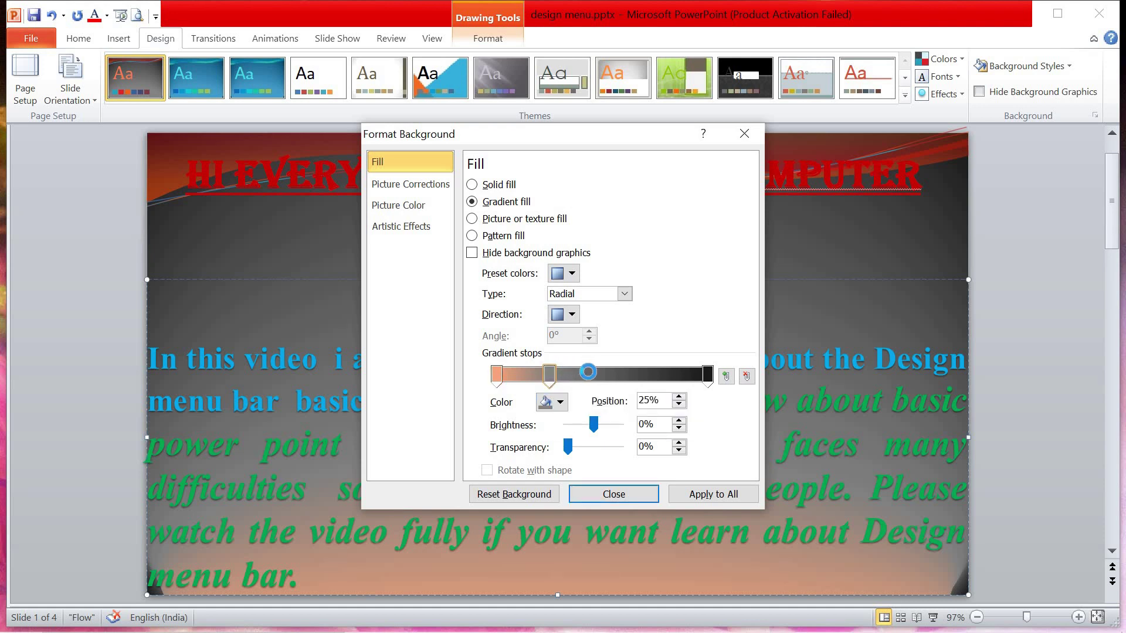
{"action": "left_click_drag", "start_coordinate": [603, 373], "coordinate": [602, 375]}
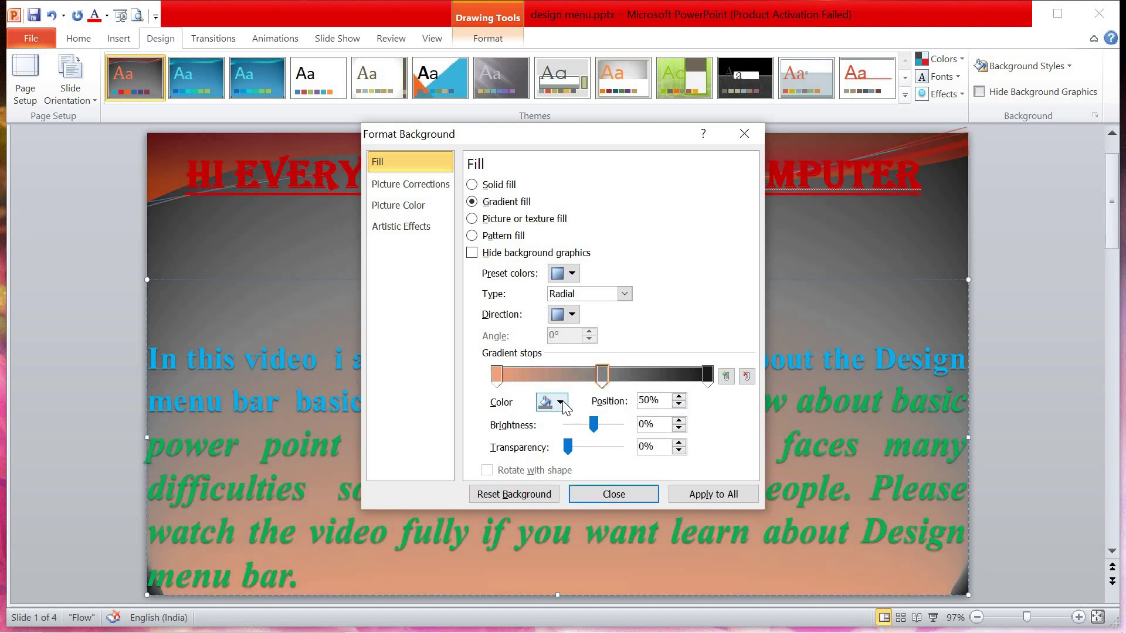
{"action": "left_click", "coordinate": [560, 402]}
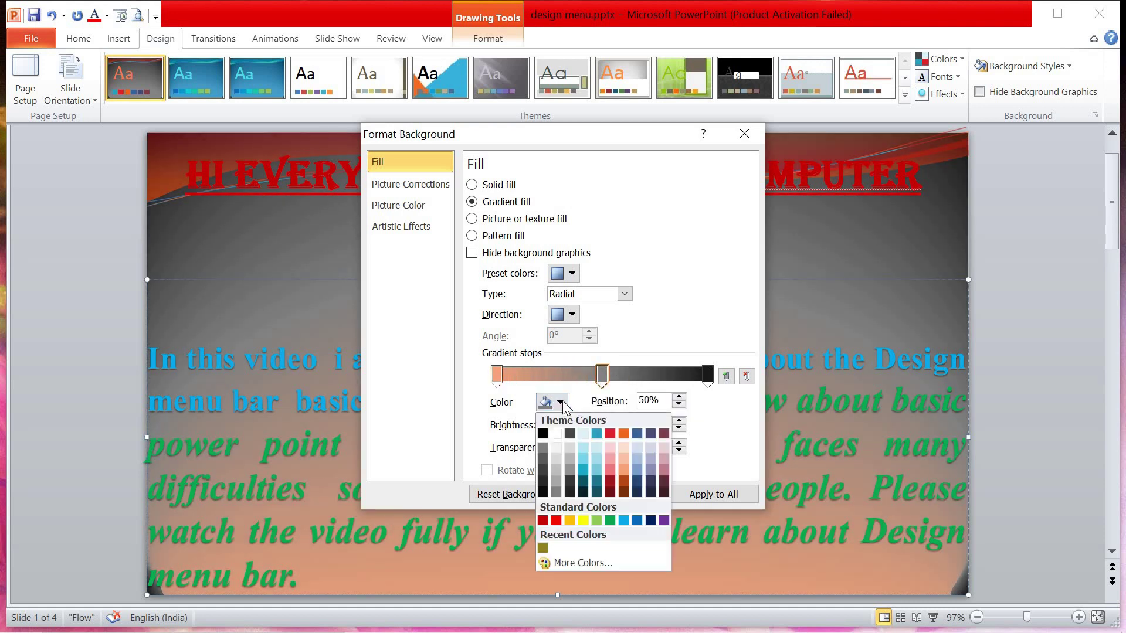
{"action": "left_click", "coordinate": [558, 434]}
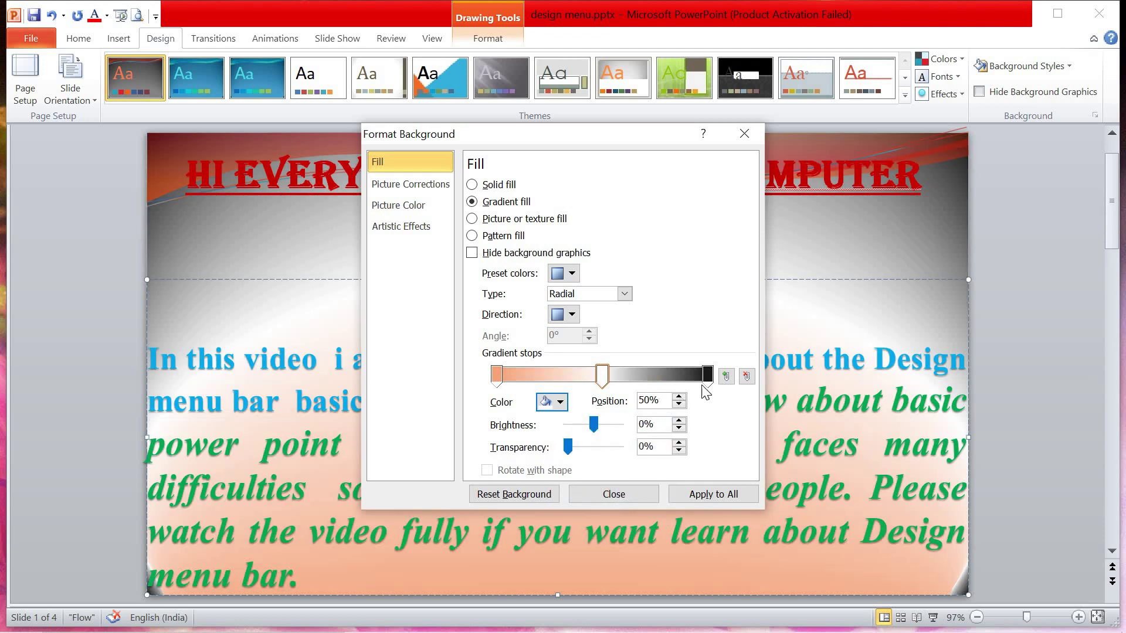
Color the background gradient's last stop, at 100%, standard green
{"action": "left_click", "coordinate": [707, 376]}
{"action": "left_click", "coordinate": [559, 402]}
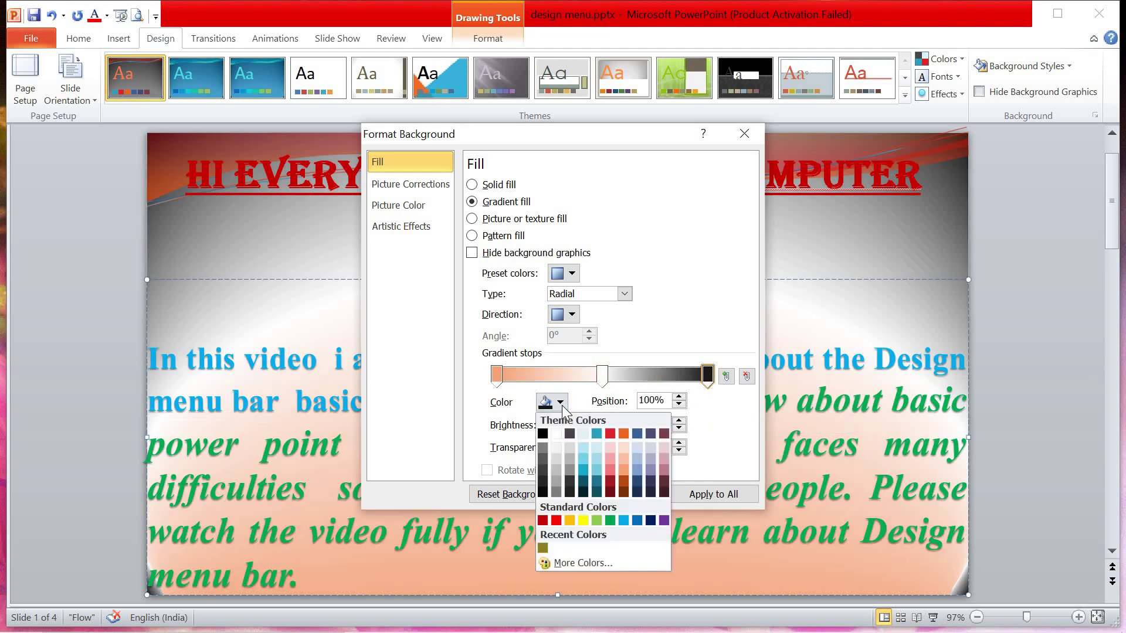
{"action": "left_click", "coordinate": [611, 520]}
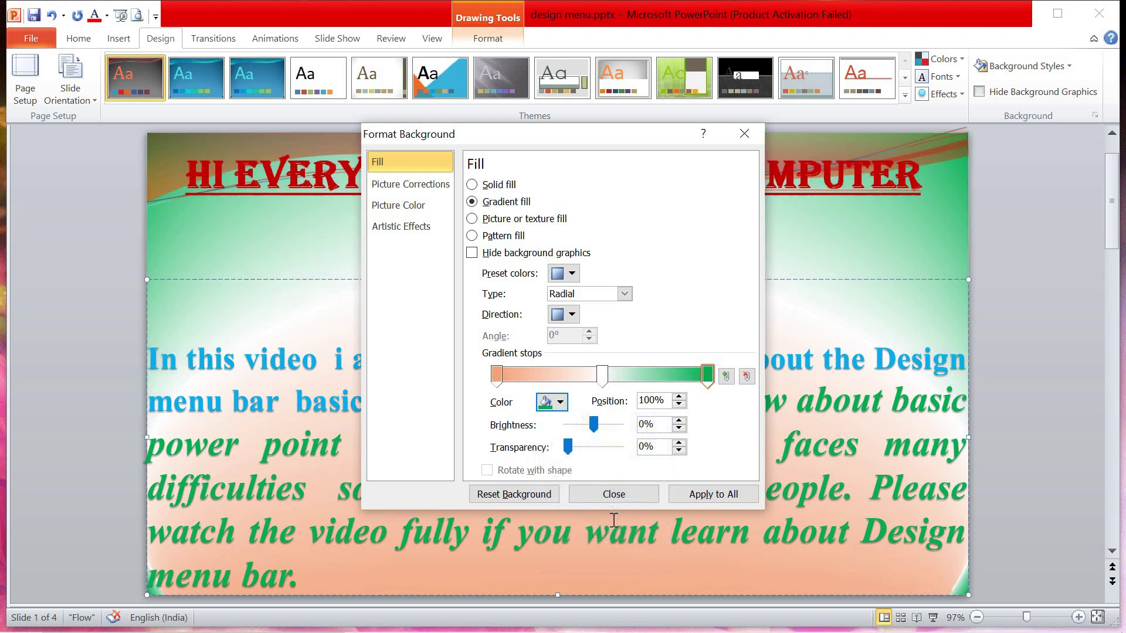
Recolor the gradient's first stop standard green and its last stop dark orange with -25% brightness
{"action": "left_click", "coordinate": [497, 378]}
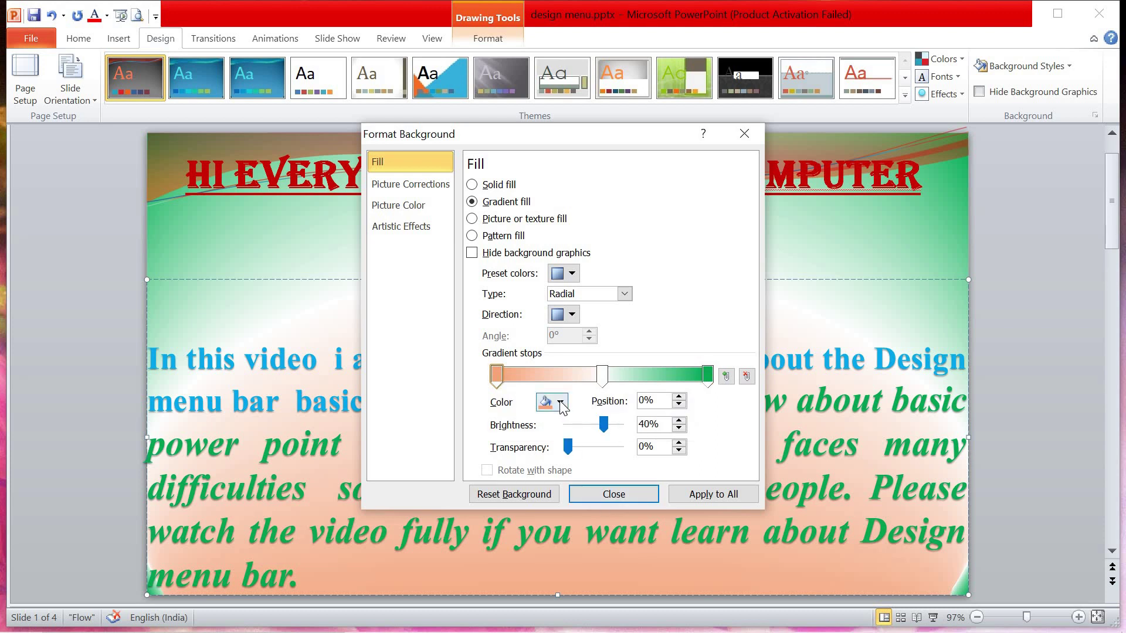
{"action": "left_click", "coordinate": [560, 402]}
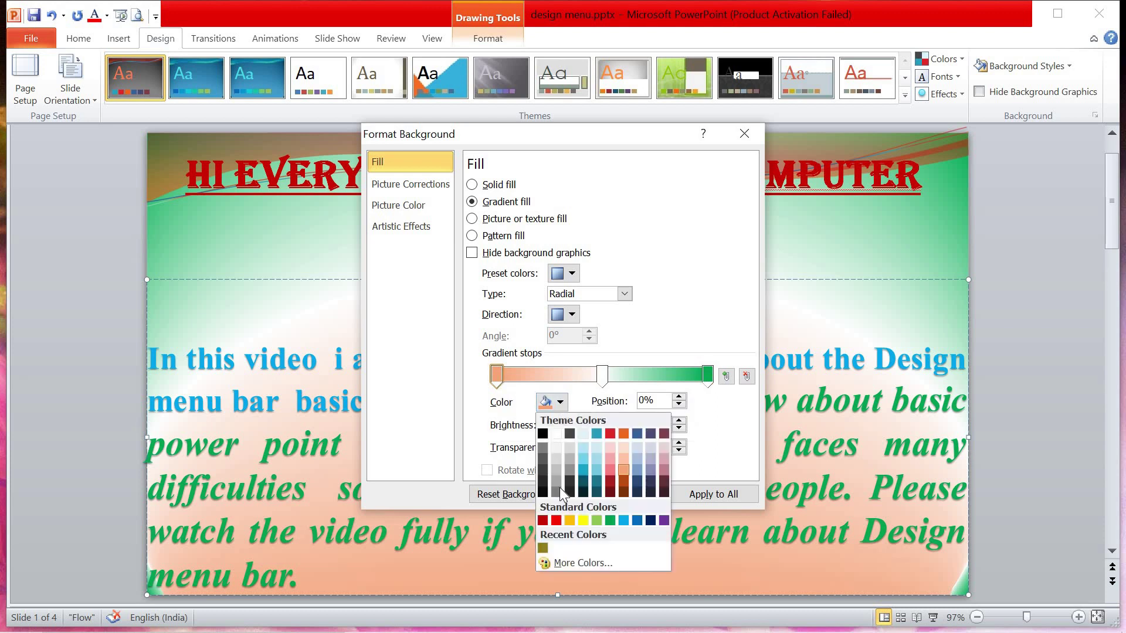
{"action": "left_click", "coordinate": [610, 520]}
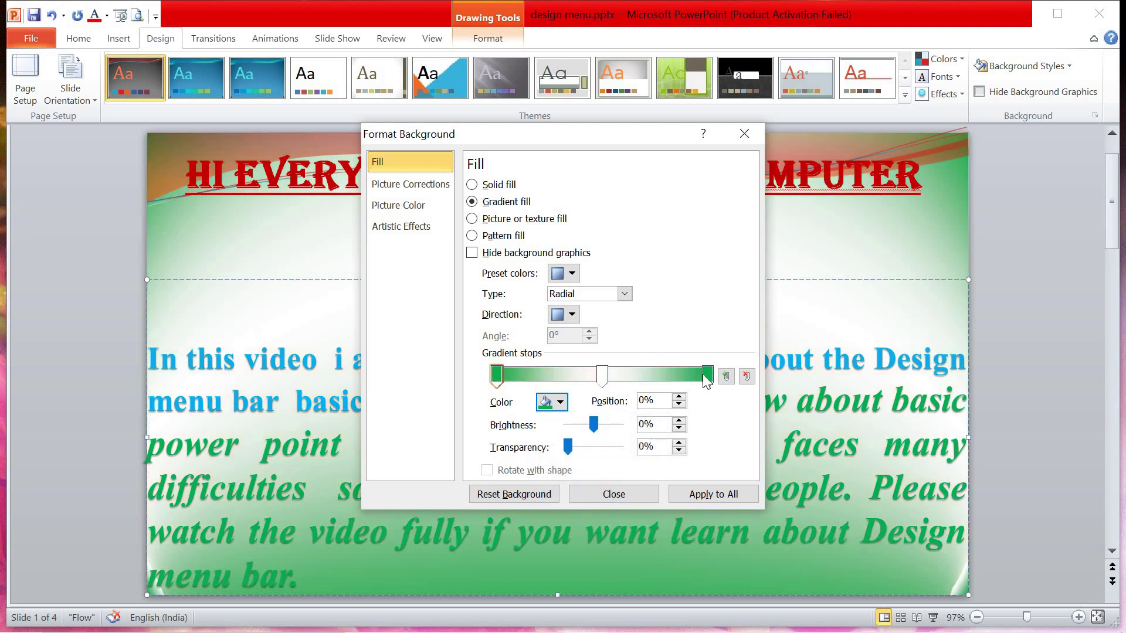
{"action": "left_click", "coordinate": [708, 375]}
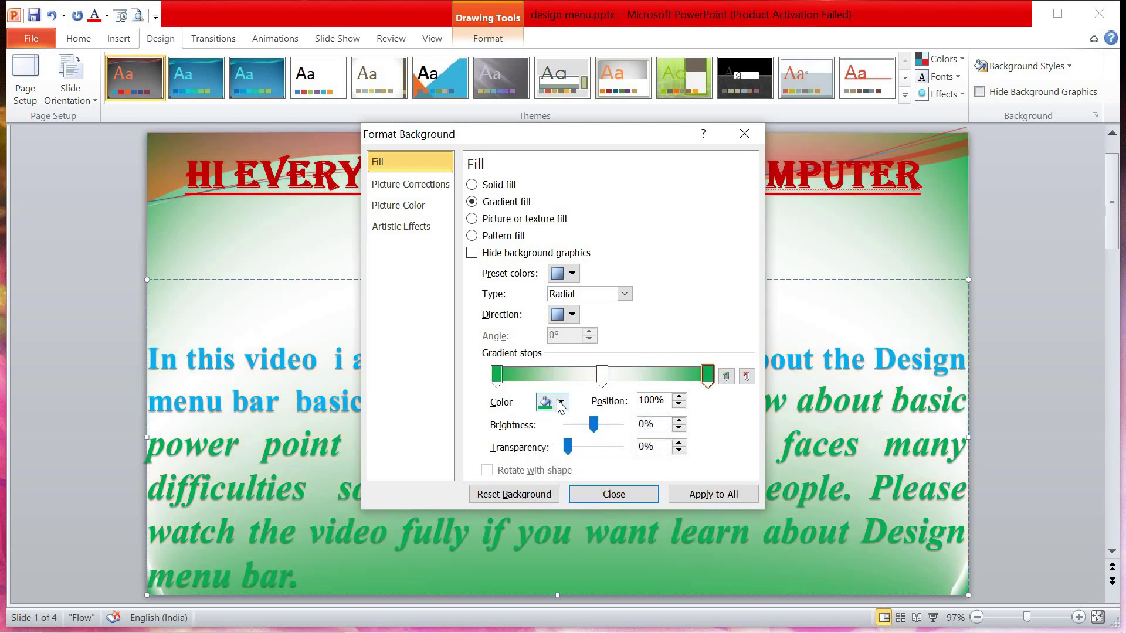
{"action": "left_click", "coordinate": [558, 402]}
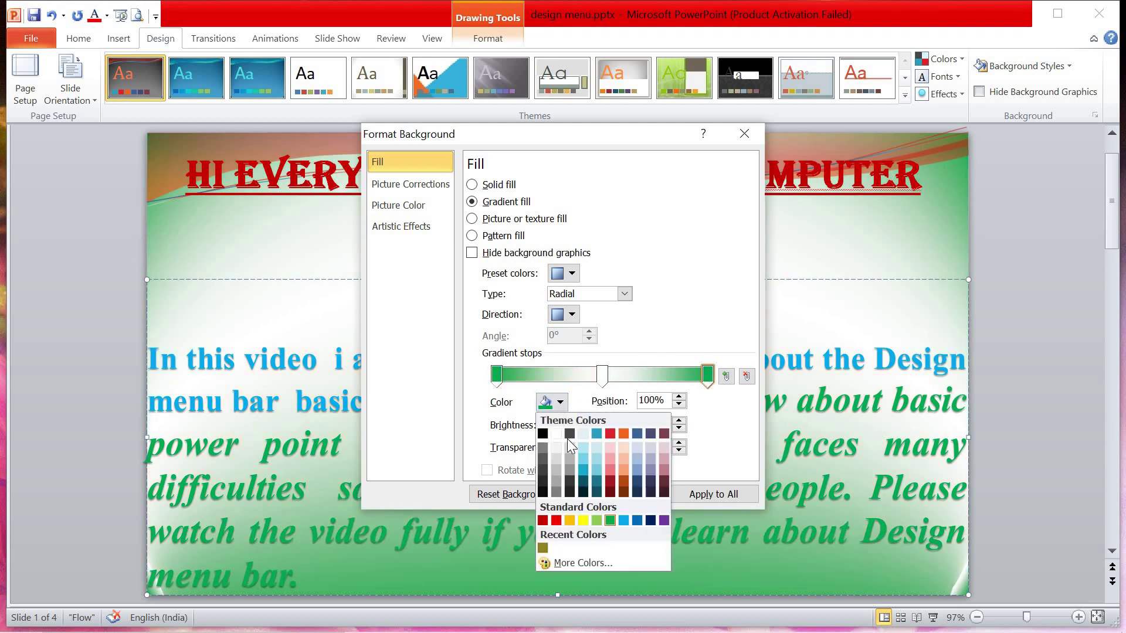
{"action": "left_click", "coordinate": [623, 479]}
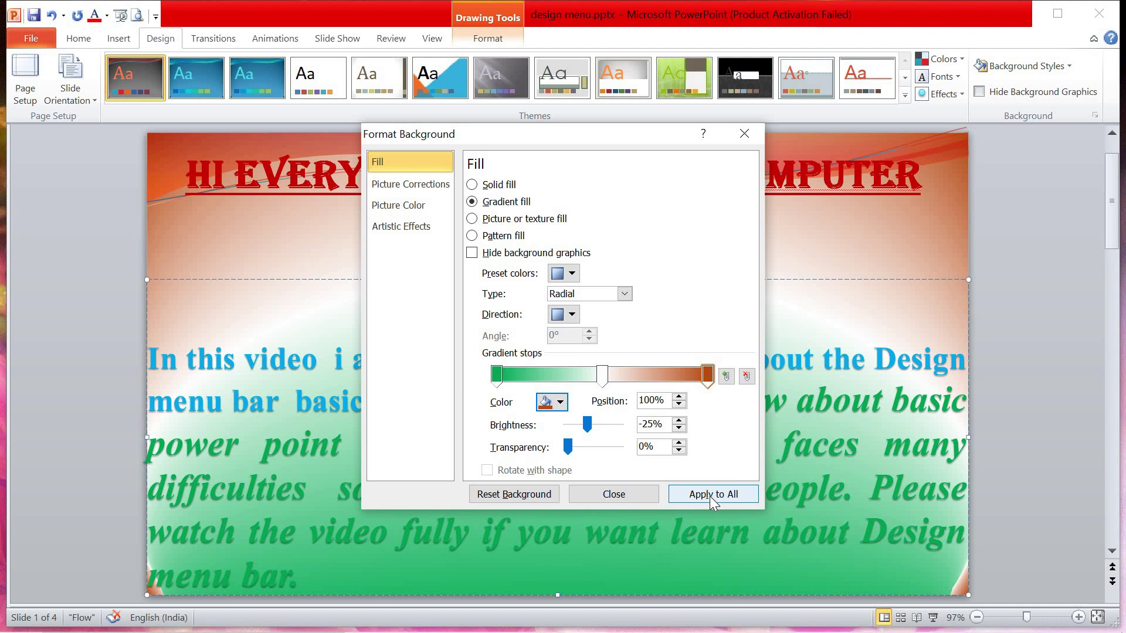
Switch the slide background to a texture fill, try the purple texture, settle on the fish fossil one, and hide the background graphics
{"action": "left_click", "coordinate": [492, 224]}
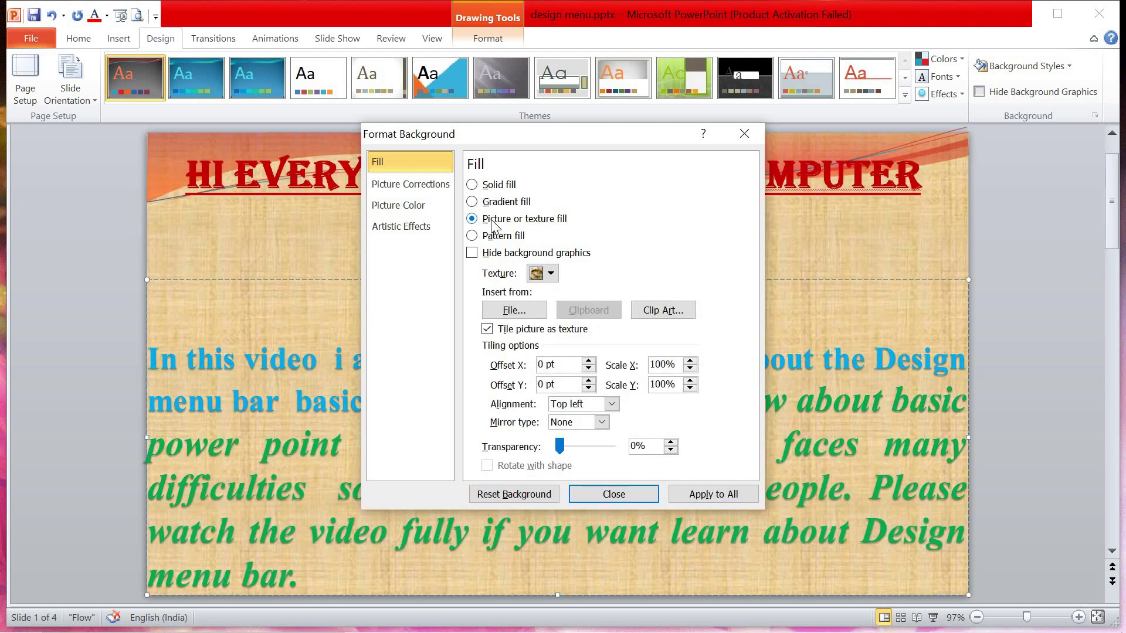
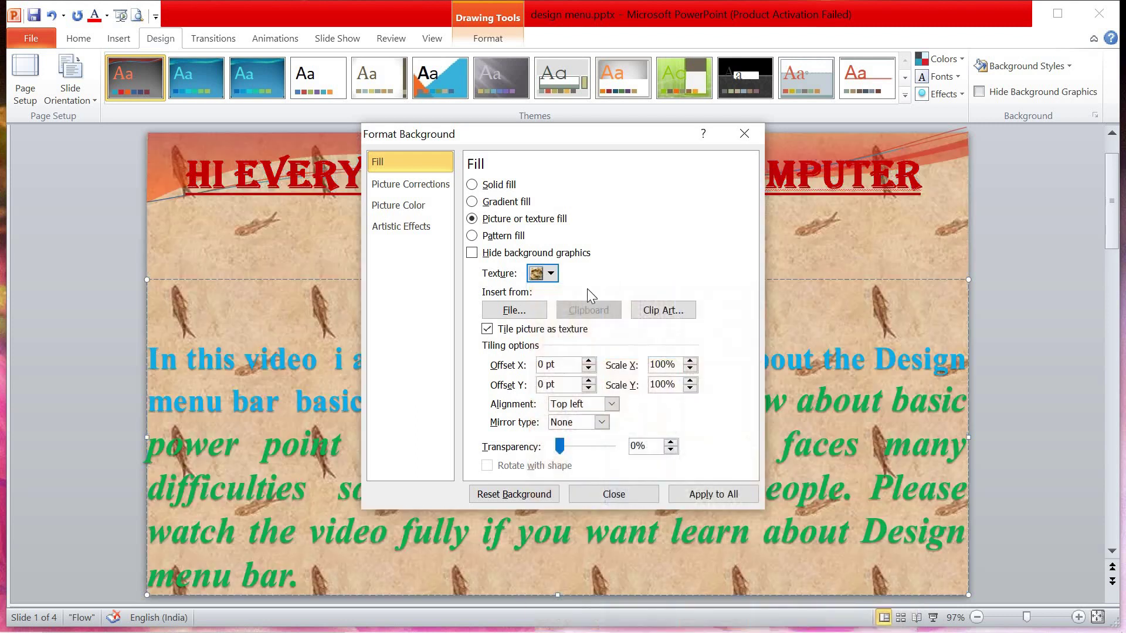
{"action": "left_click", "coordinate": [551, 273]}
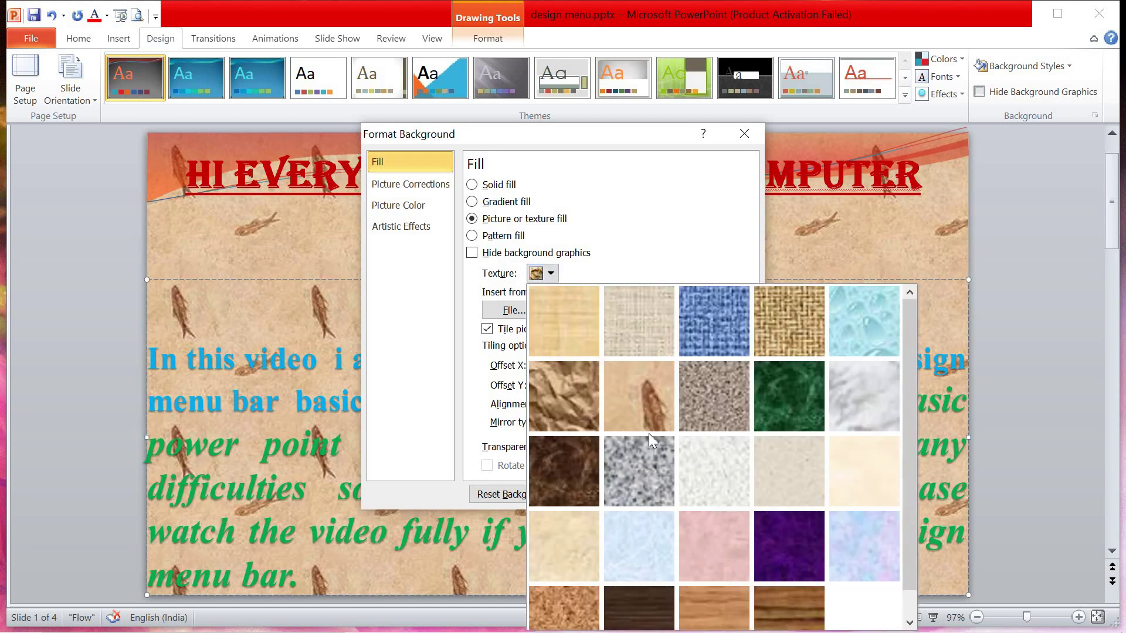
{"action": "left_click", "coordinate": [756, 533]}
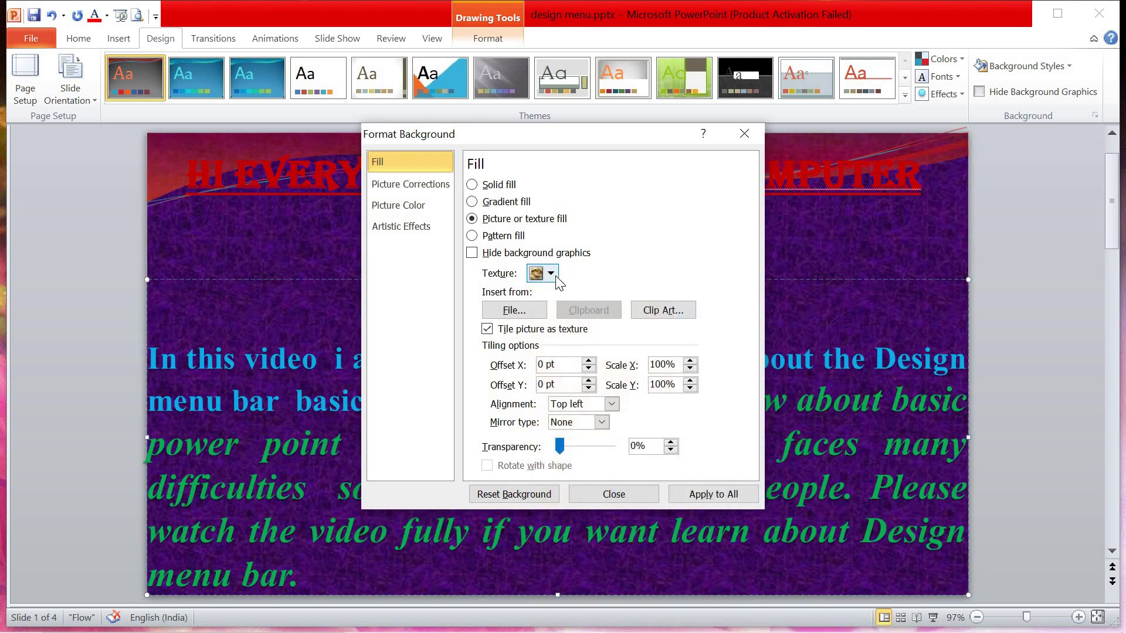
{"action": "left_click", "coordinate": [550, 274]}
{"action": "left_click", "coordinate": [638, 400]}
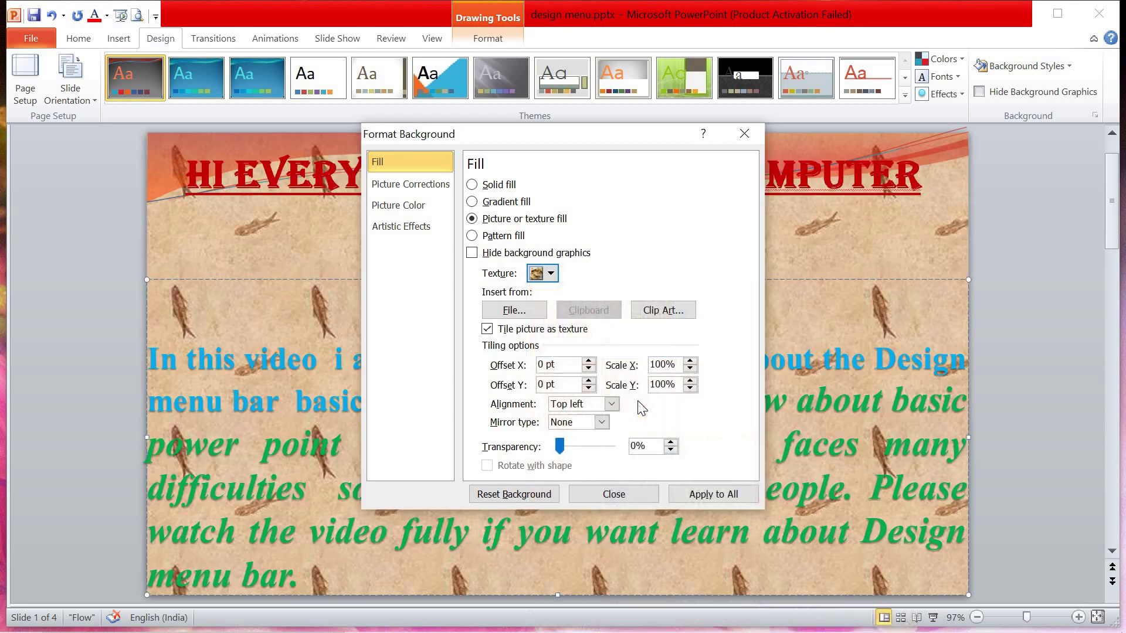
{"action": "left_click", "coordinate": [471, 252]}
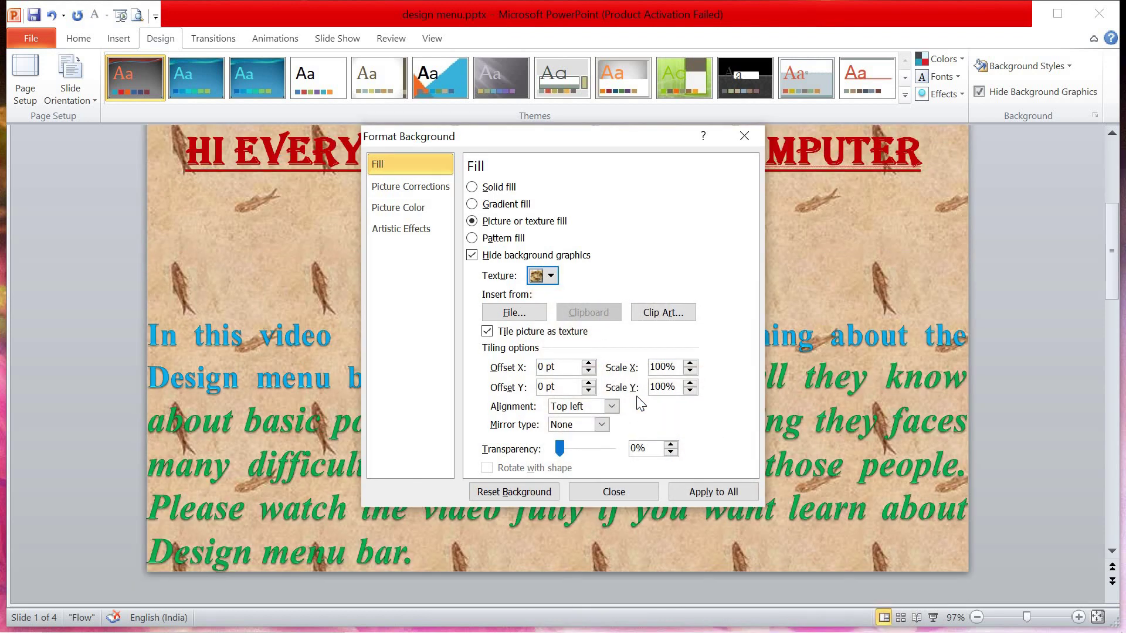
Fill the slide background with the picture th (4) from the Downloads folder and close the background settings
{"action": "left_click", "coordinate": [524, 317]}
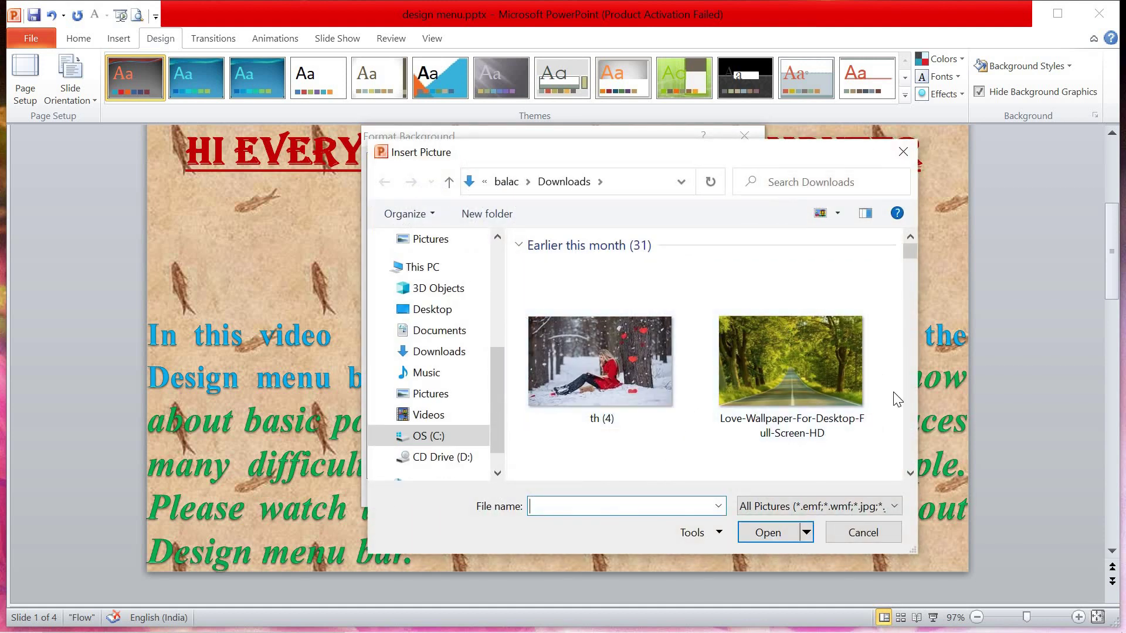
{"action": "left_click", "coordinate": [909, 474]}
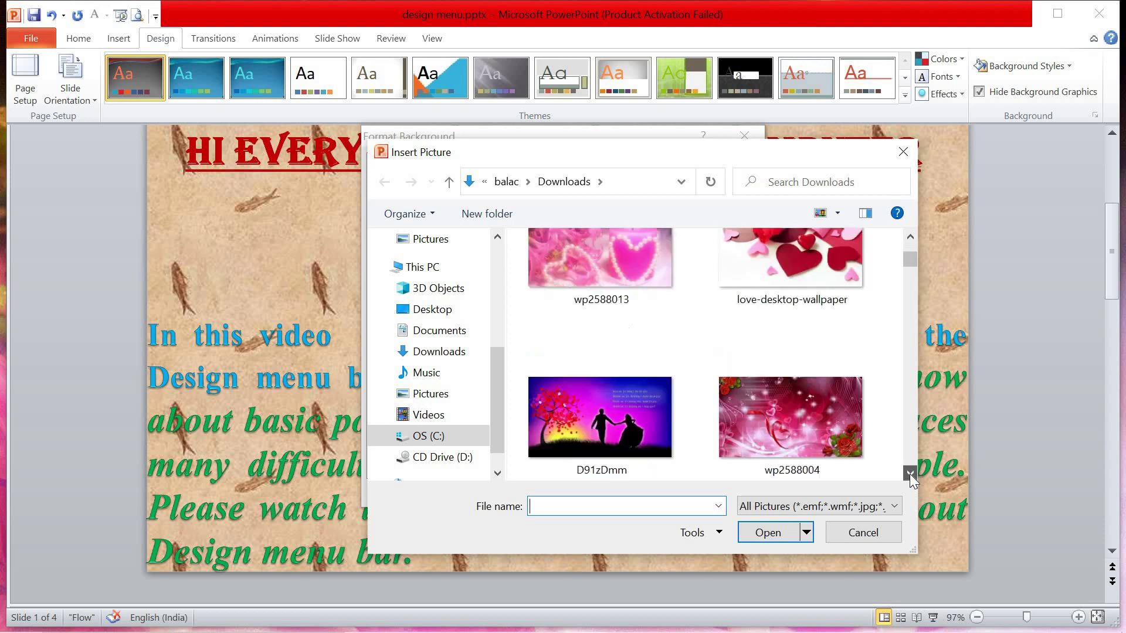
{"action": "left_click", "coordinate": [909, 234]}
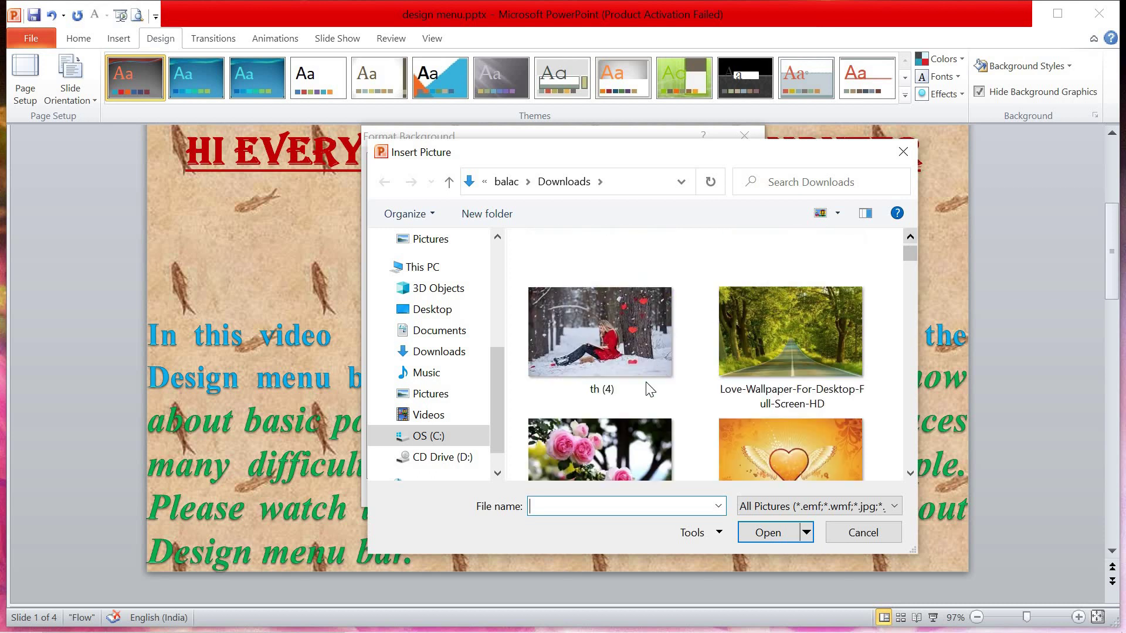
{"action": "left_click", "coordinate": [631, 355]}
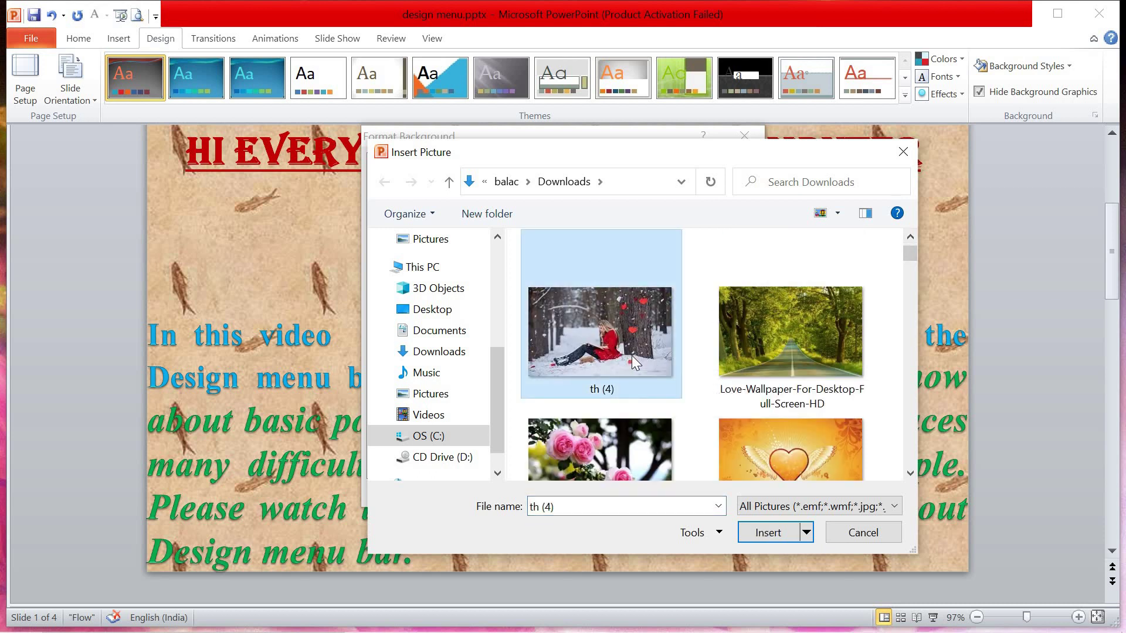
{"action": "left_click", "coordinate": [768, 533]}
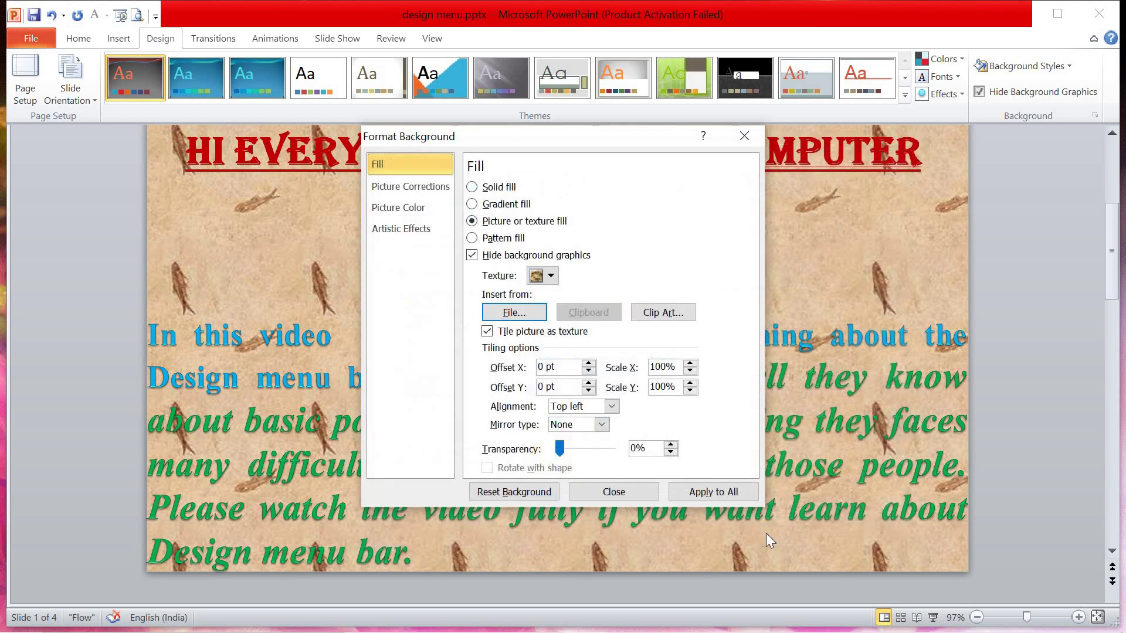
{"action": "left_click", "coordinate": [623, 482]}
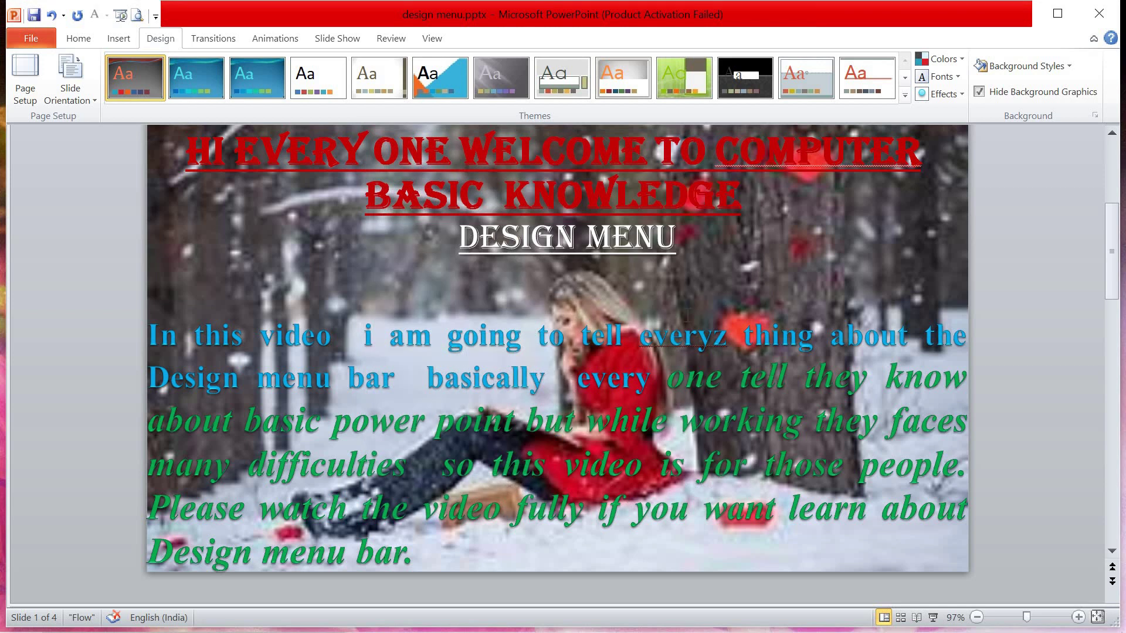
Reopen the background formatting and fill the slide background with the picture Love-Wallpaper-For-Desktop-Full-Screen-HD from Downloads
{"action": "right_click", "coordinate": [769, 252]}
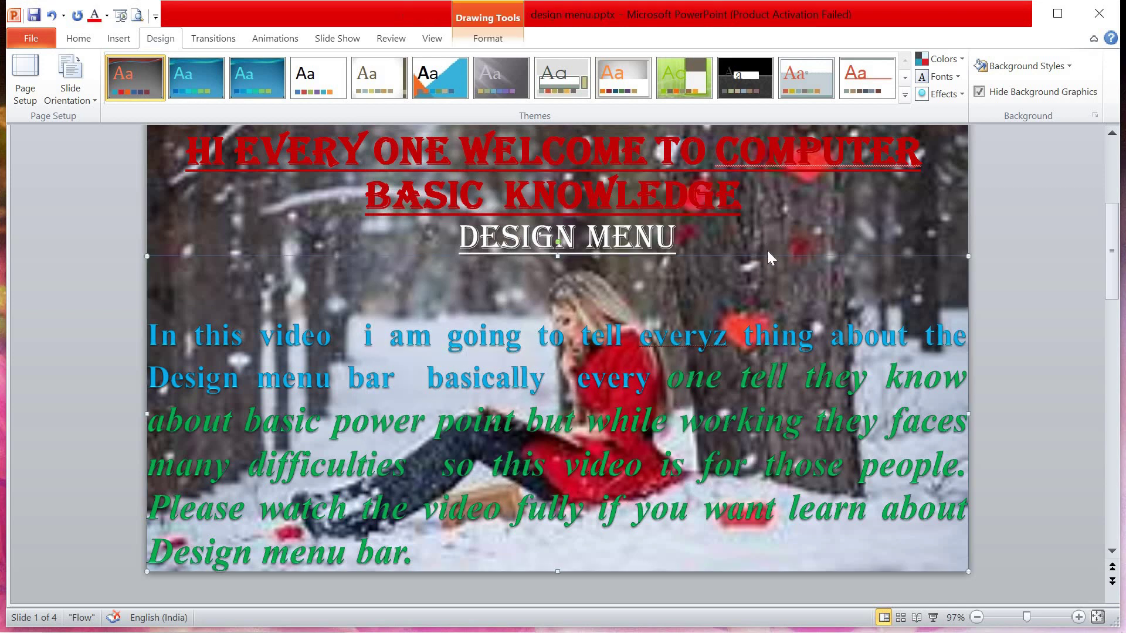
{"action": "left_click", "coordinate": [943, 176]}
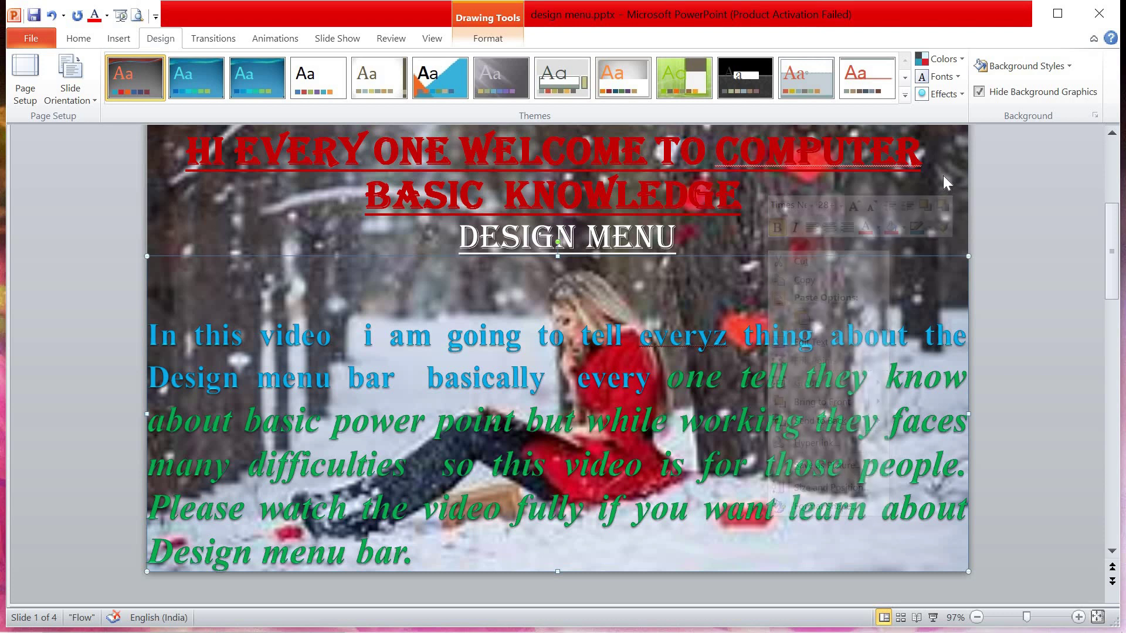
{"action": "right_click", "coordinate": [944, 176]}
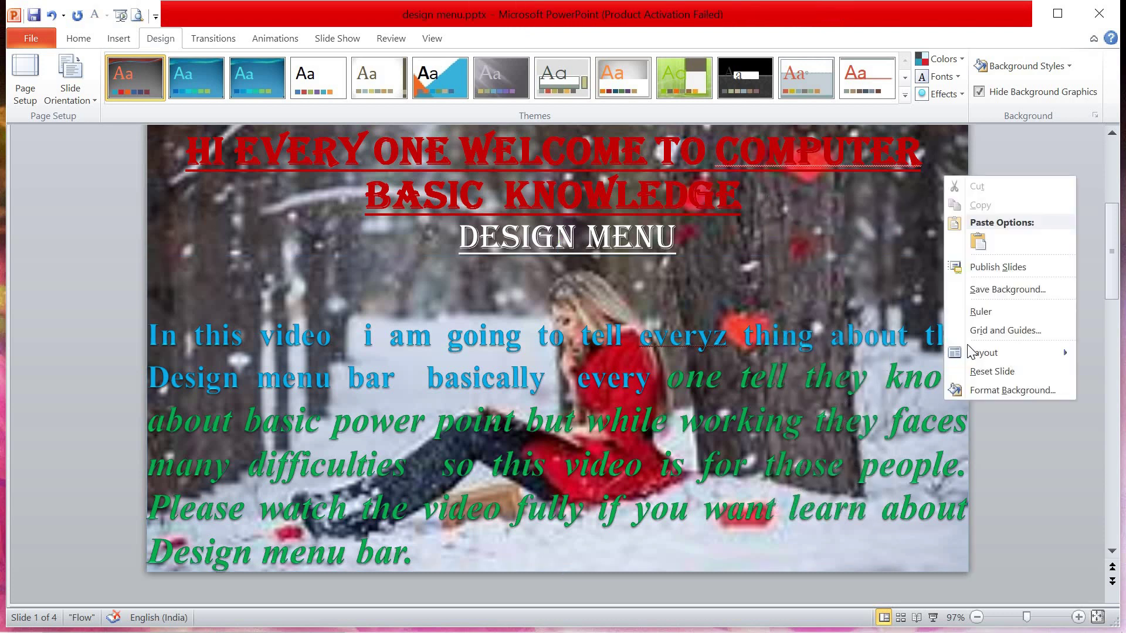
{"action": "left_click", "coordinate": [987, 392]}
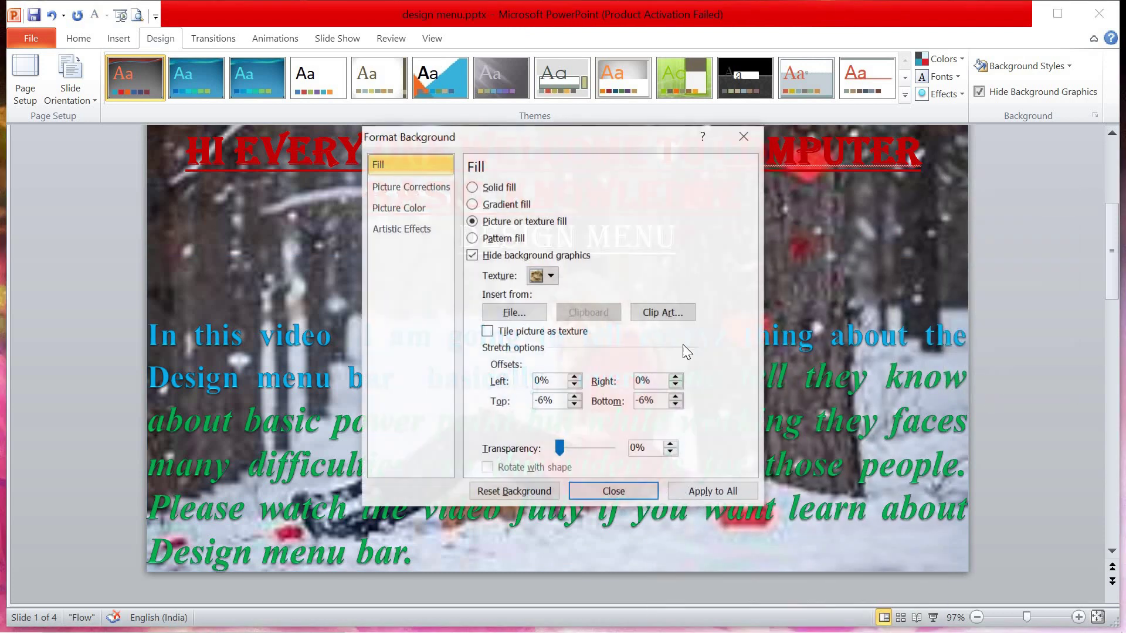
{"action": "left_click", "coordinate": [515, 312]}
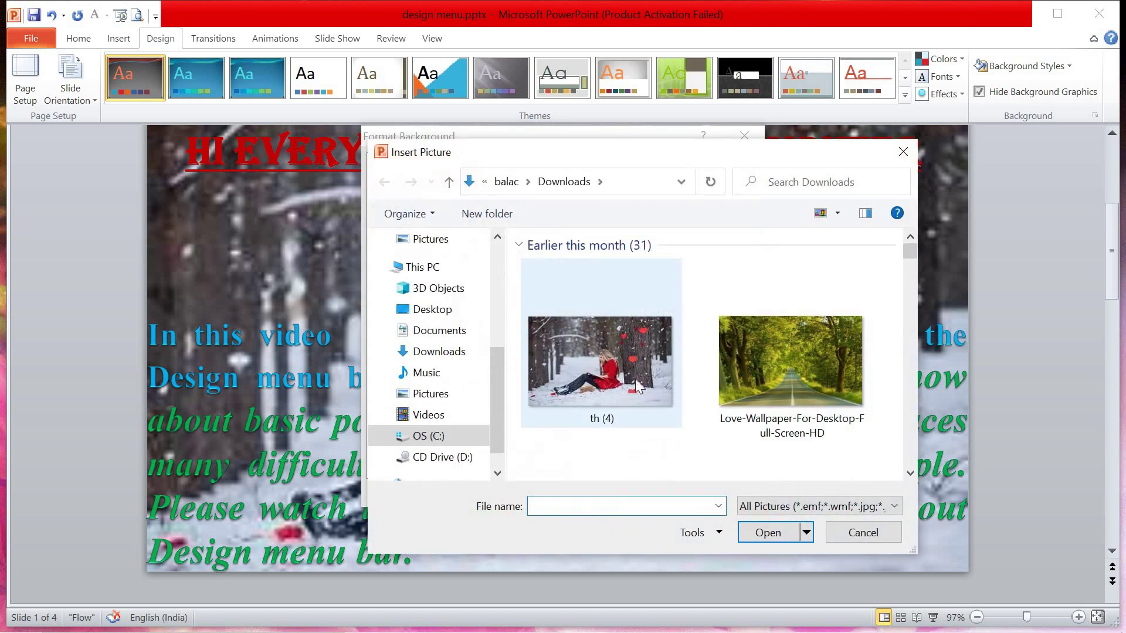
{"action": "left_click", "coordinate": [739, 375]}
{"action": "left_click", "coordinate": [756, 535]}
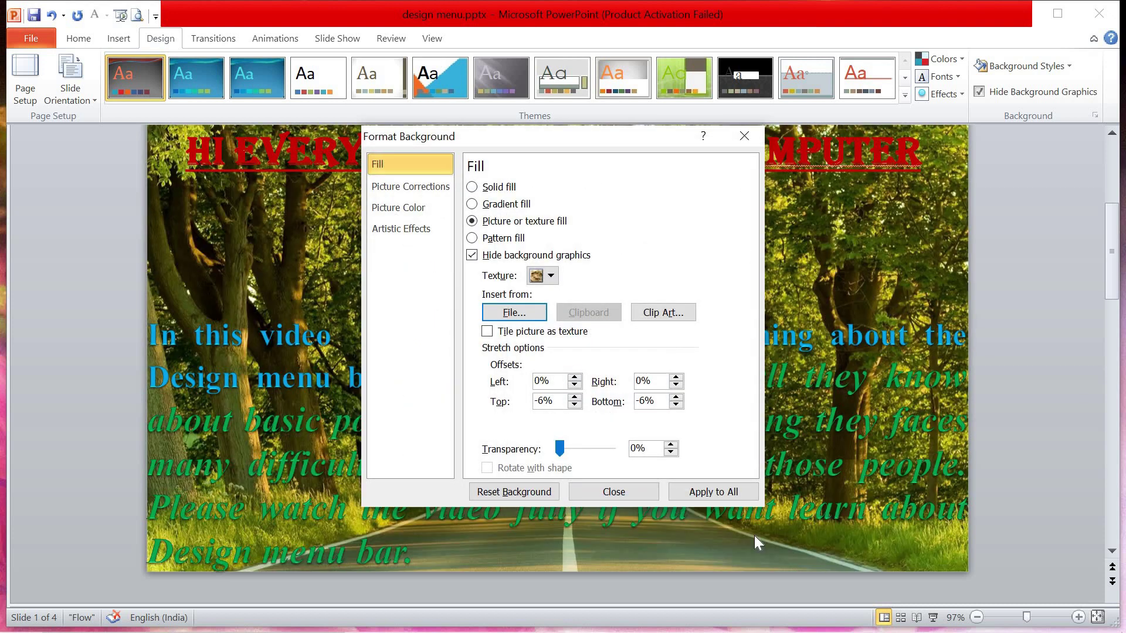
{"action": "left_click", "coordinate": [615, 494]}
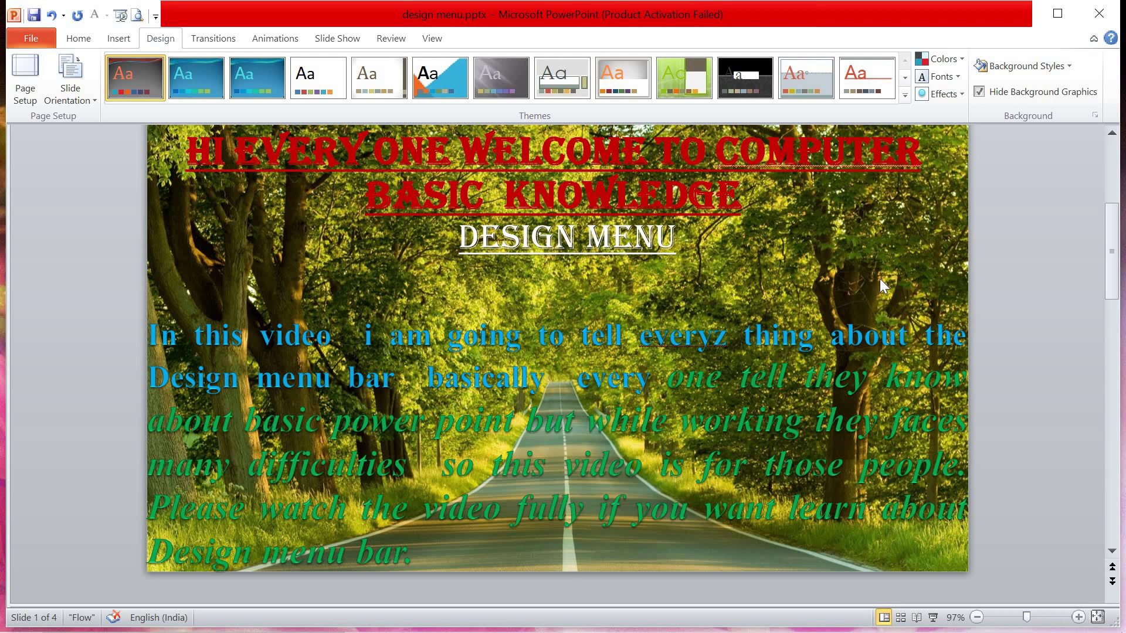
Fill the slide background with the clip art of a white house beside a pond and close the background settings
{"action": "right_click", "coordinate": [907, 215]}
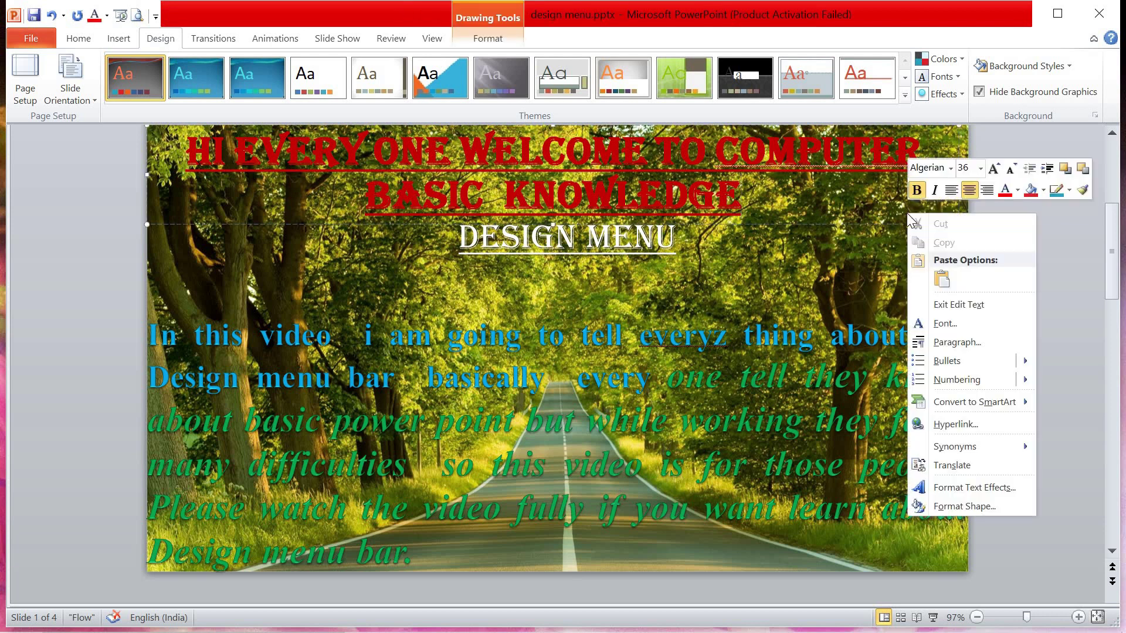
{"action": "right_click", "coordinate": [882, 235]}
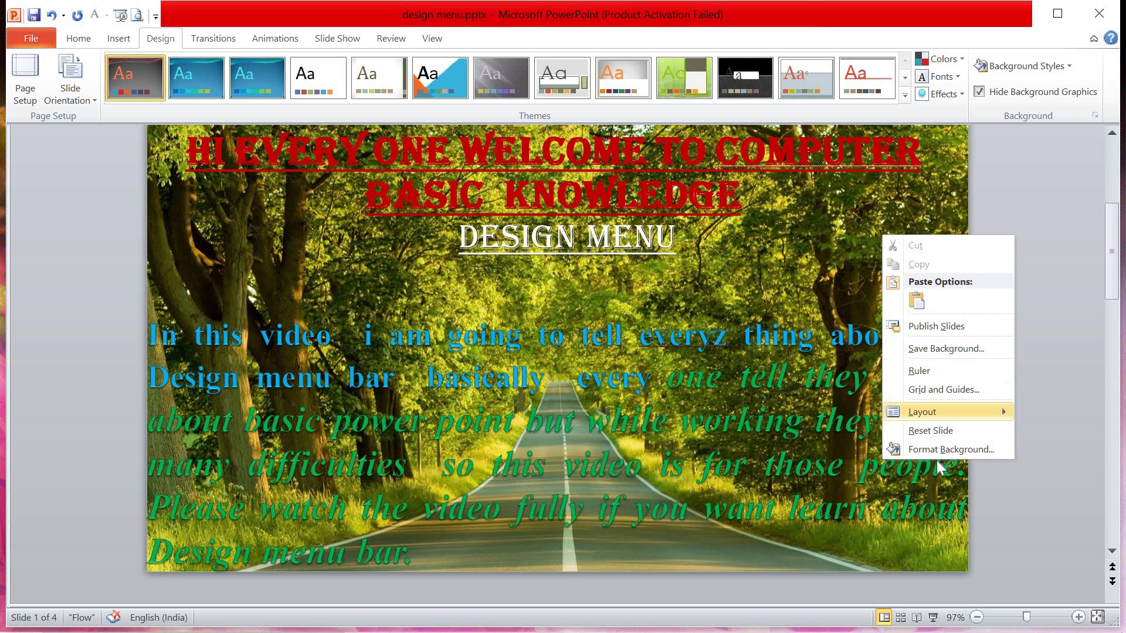
{"action": "left_click", "coordinate": [942, 449]}
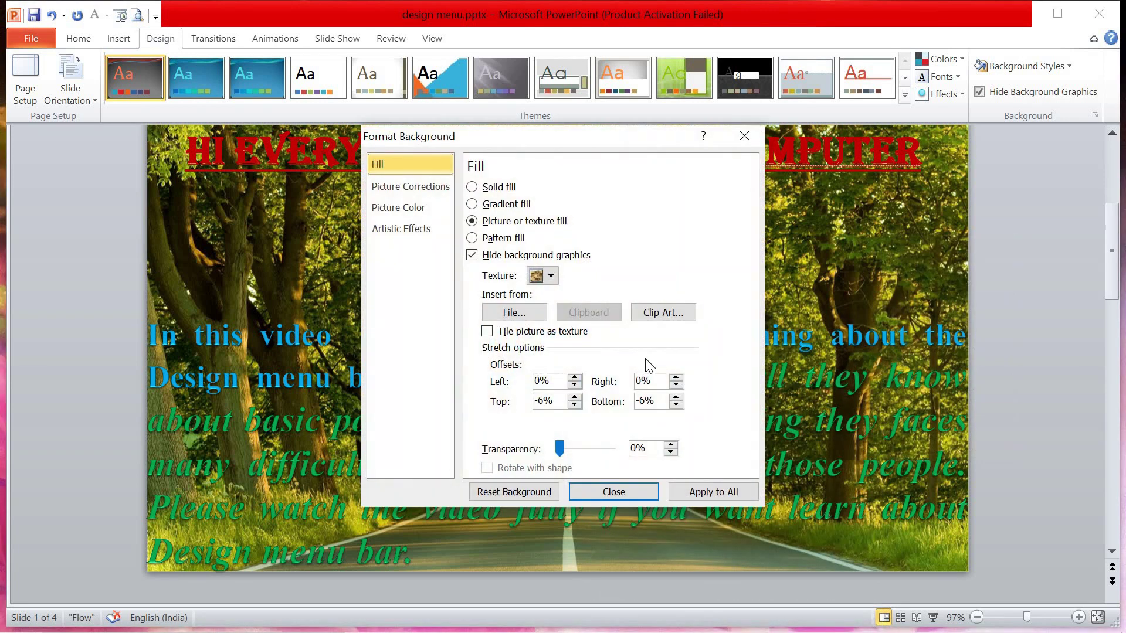
{"action": "left_click", "coordinate": [657, 316]}
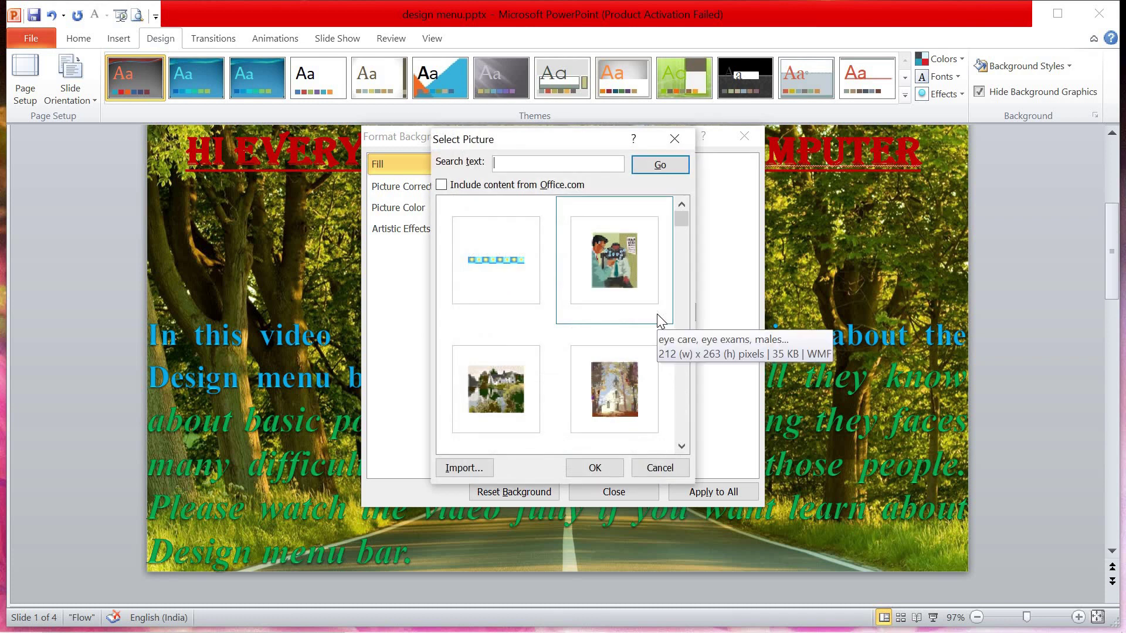
{"action": "left_click", "coordinate": [681, 447]}
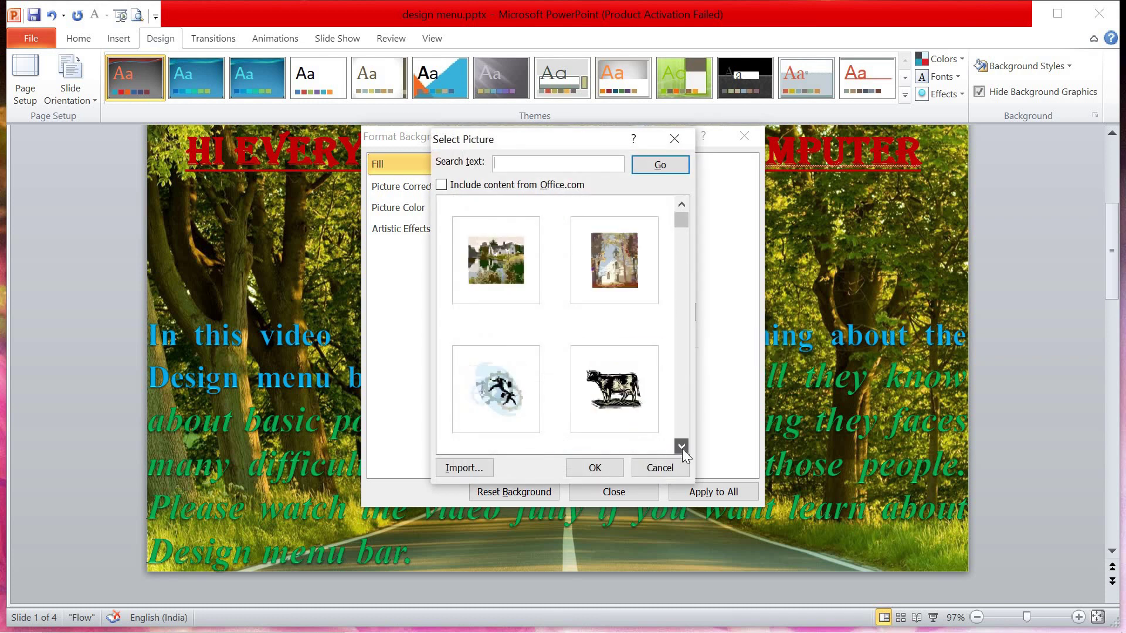
{"action": "left_click", "coordinate": [494, 269]}
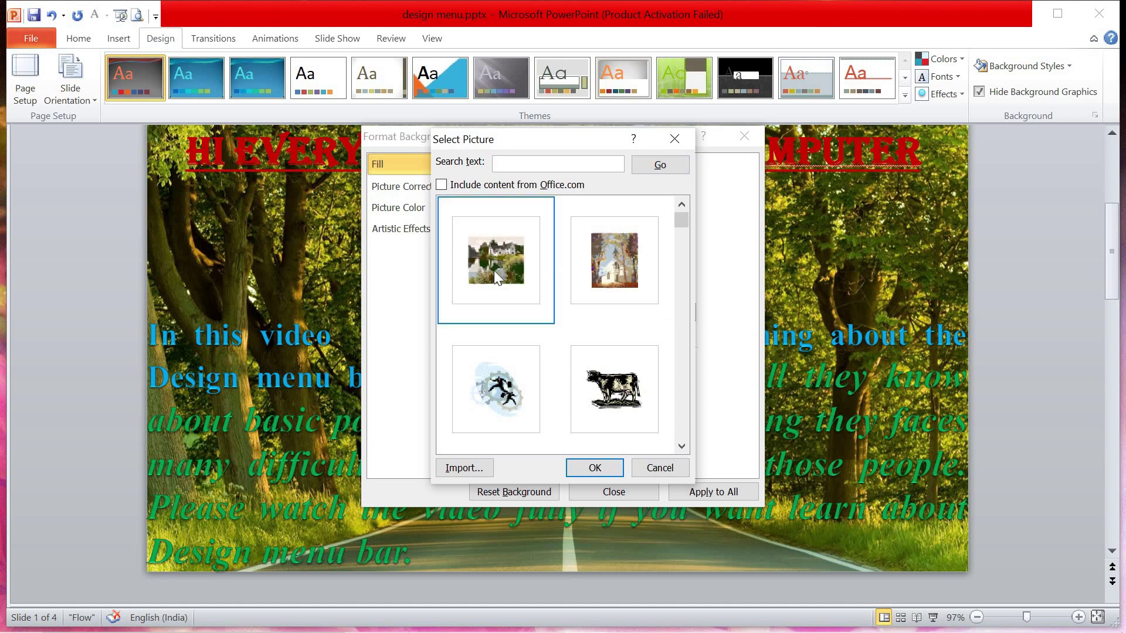
{"action": "left_click", "coordinate": [594, 468]}
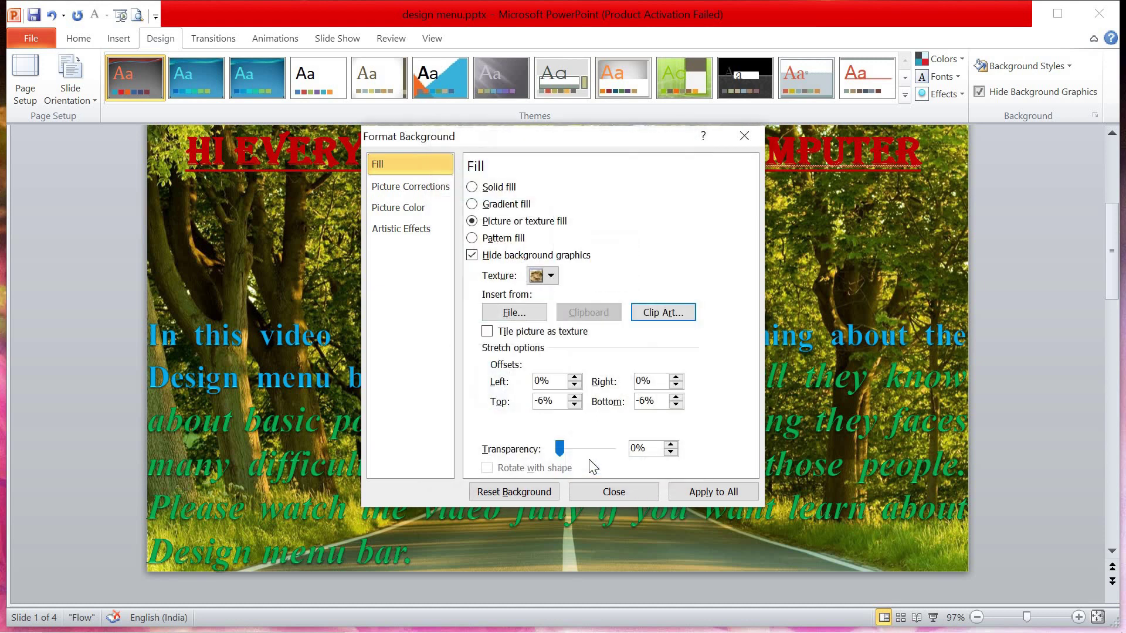
{"action": "left_click", "coordinate": [608, 497]}
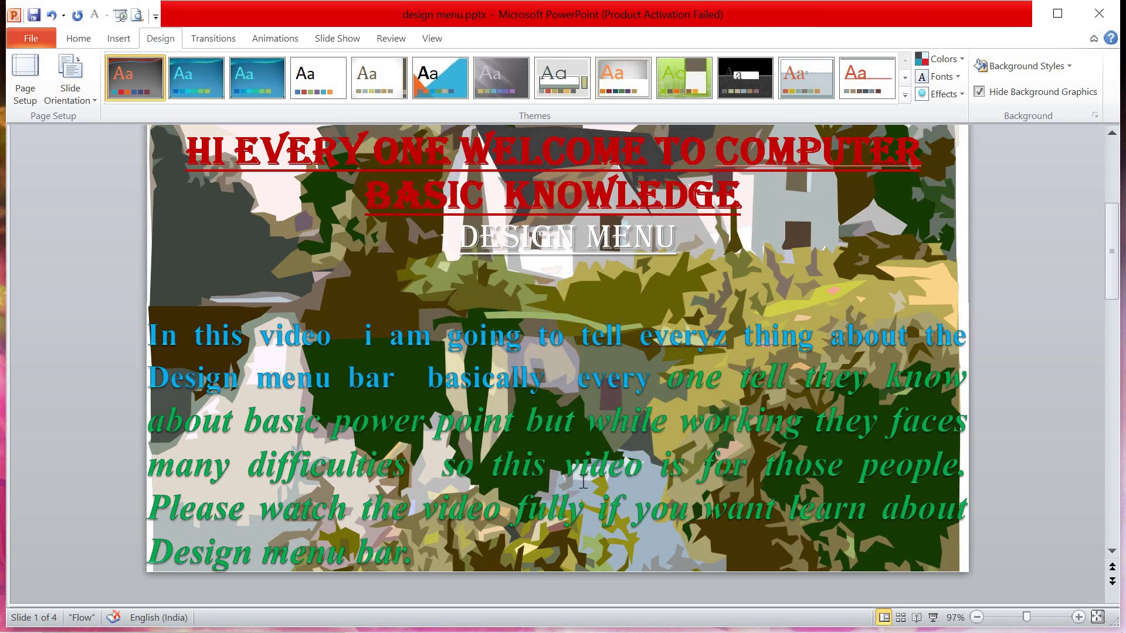
Reopen the background formatting and select the picture 667112-new-love-nature-wallpaper-1920x1200-for-android from the Downloads folder for the background fill
{"action": "right_click", "coordinate": [903, 224]}
{"action": "right_click", "coordinate": [882, 248]}
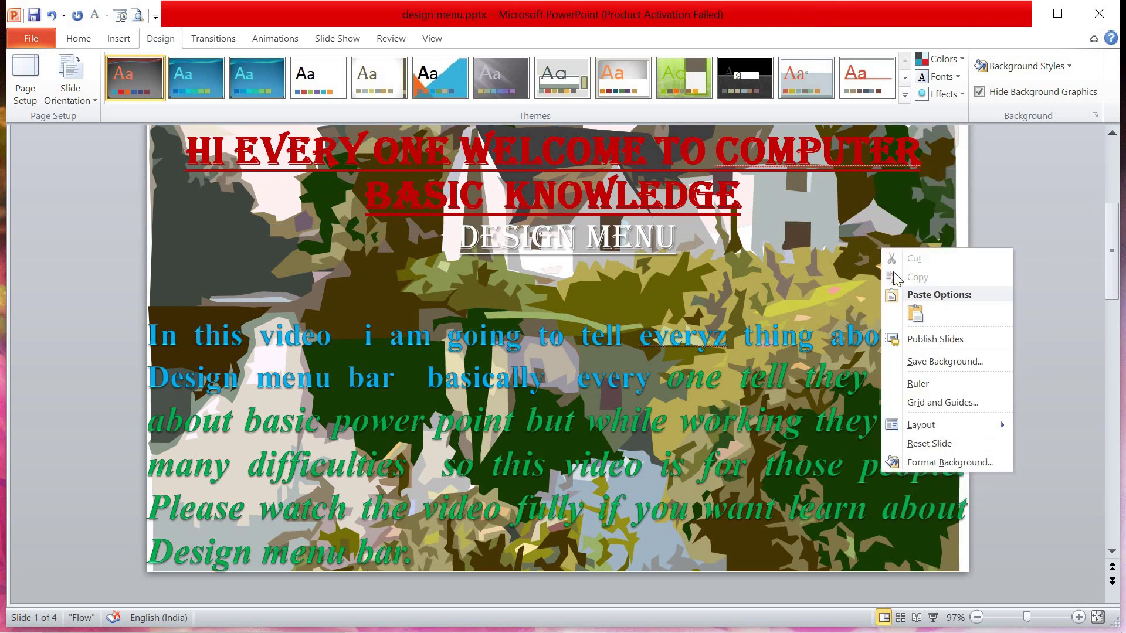
{"action": "left_click", "coordinate": [914, 462]}
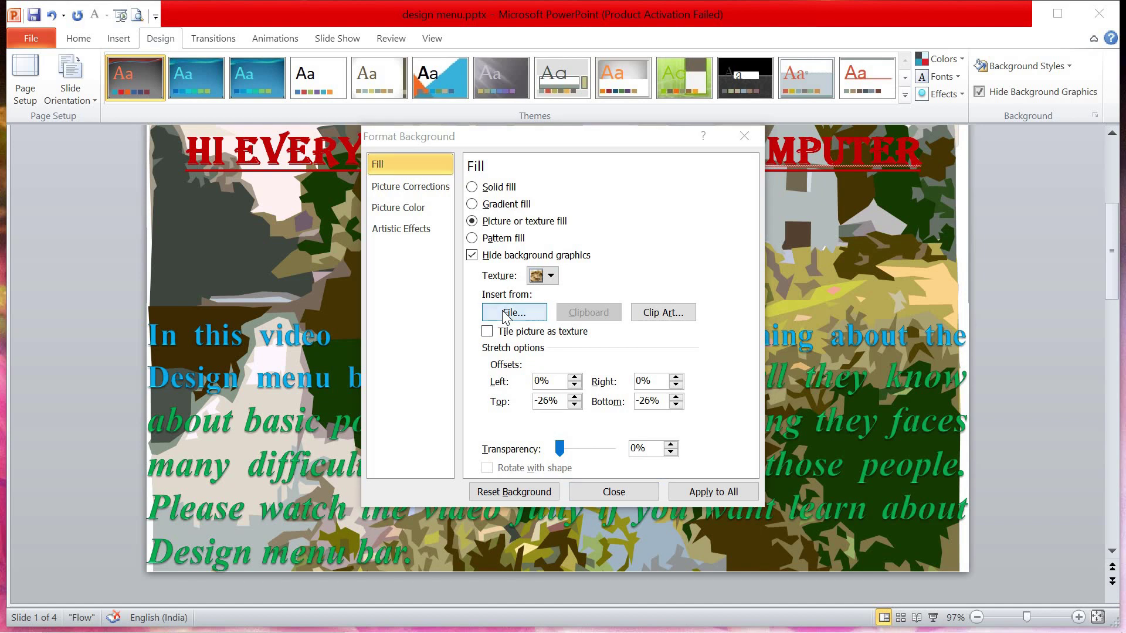
{"action": "left_click", "coordinate": [505, 314]}
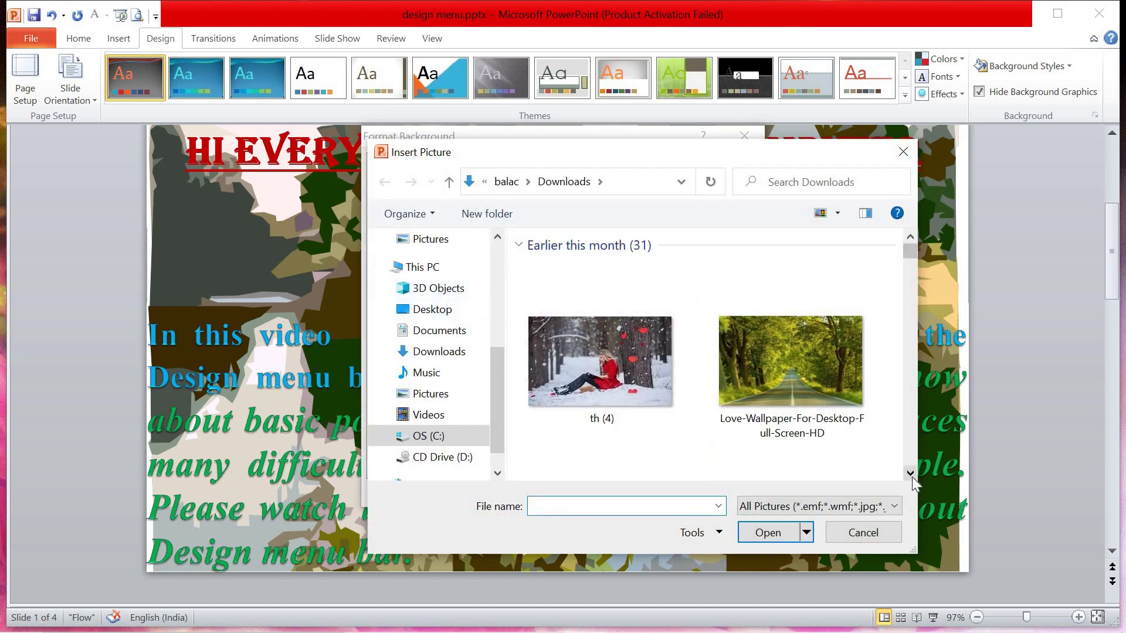
{"action": "scroll", "coordinate": [910, 473], "scroll_direction": "down", "scroll_amount": 5}
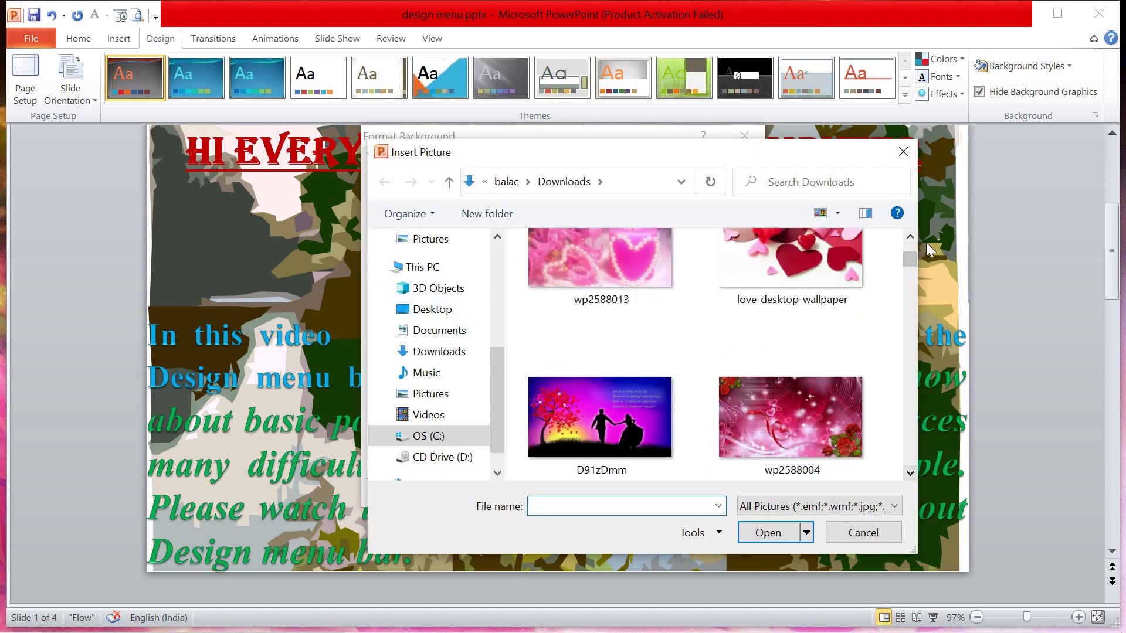
{"action": "left_click", "coordinate": [909, 238]}
{"action": "left_click", "coordinate": [909, 238]}
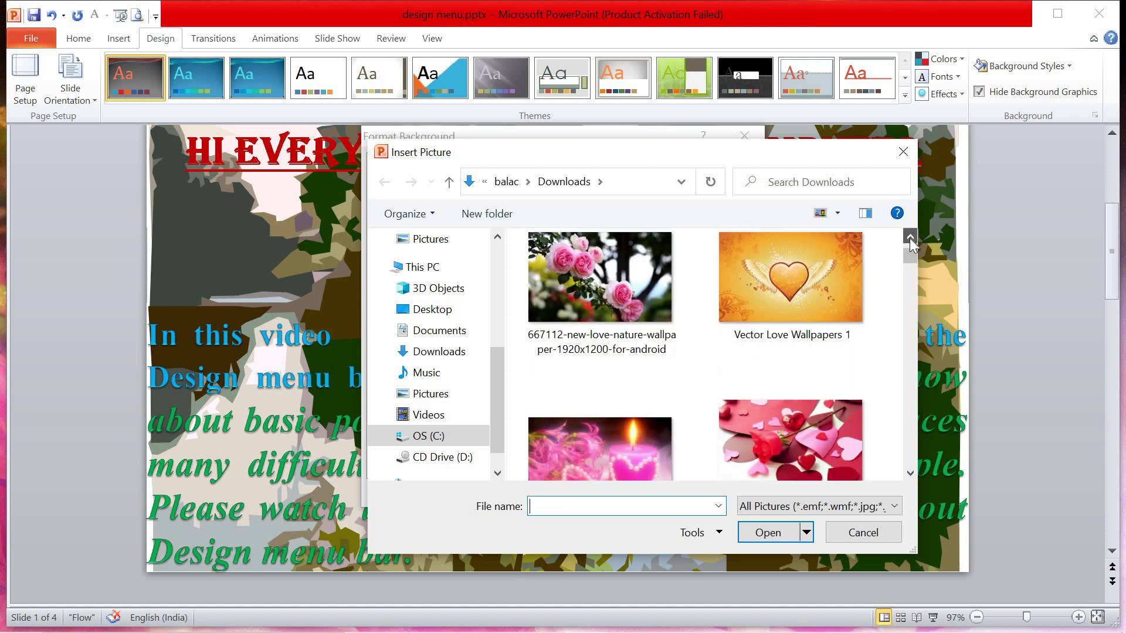
{"action": "left_click", "coordinate": [640, 277]}
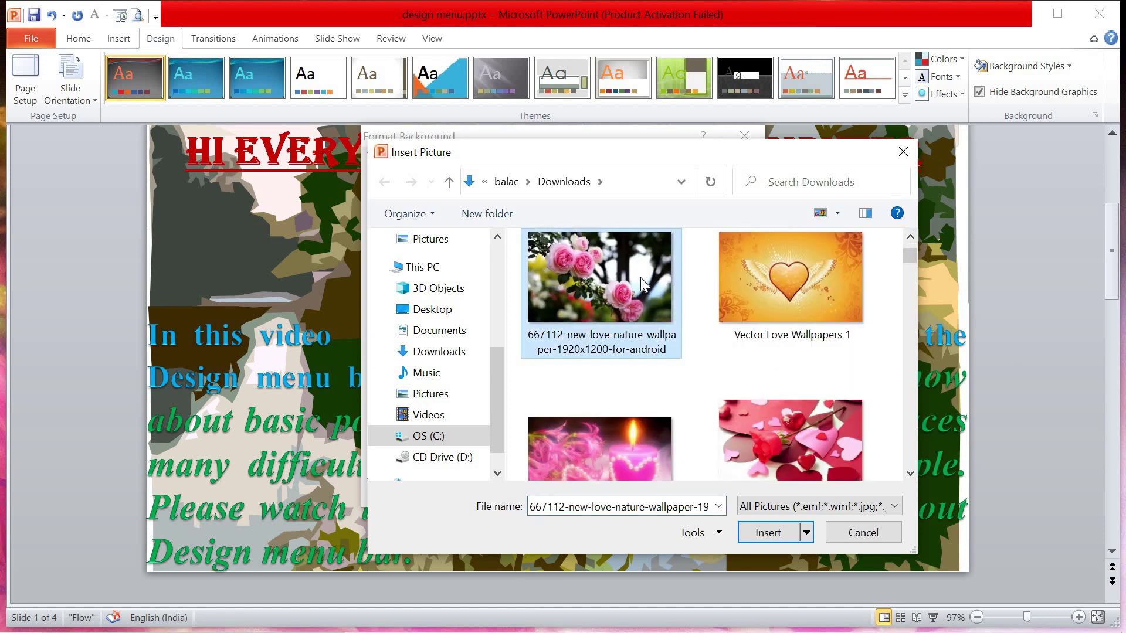